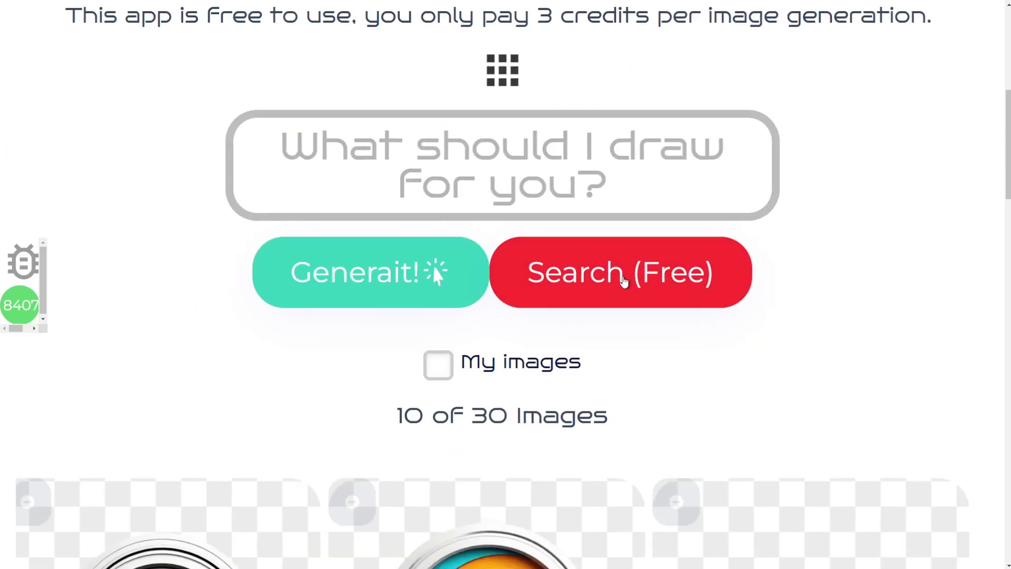
Step: Zoom the page out so the gallery shows five images per row
scroll(526, 306, up, 5)
scroll(406, 332, up, 3)
double_click(363, 295)
click(694, 254)
scroll(679, 290, down, 1)
scroll(669, 301, down, 7)
key(ctrl+minus)
key(ctrl+minus)
key(ctrl+minus)
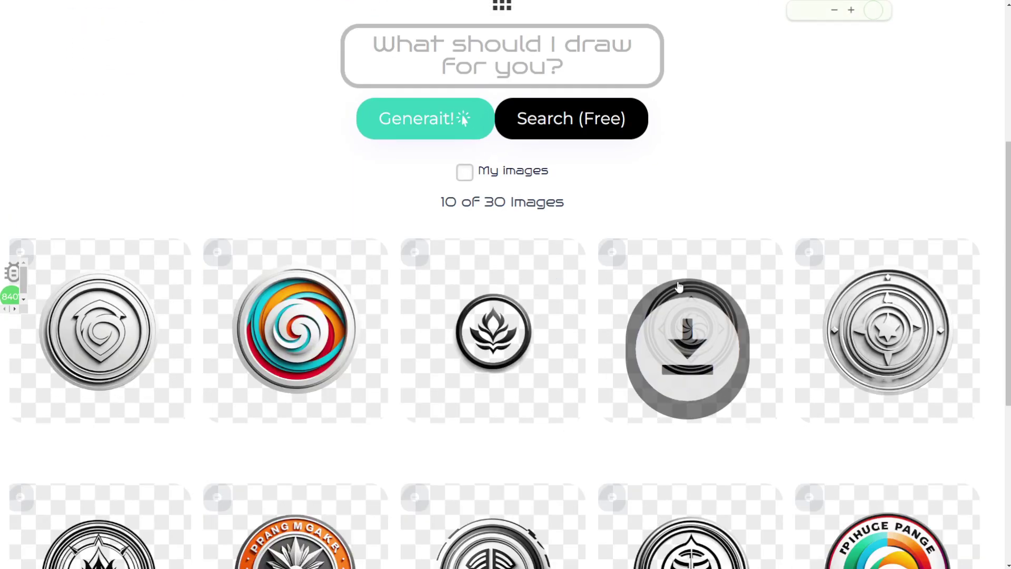
Step: Load more images twice until the gallery shows all 30
scroll(532, 432, down, 5)
scroll(531, 431, down, 2)
click(531, 432)
scroll(696, 414, down, 5)
scroll(697, 415, down, 2)
scroll(605, 432, down, 1)
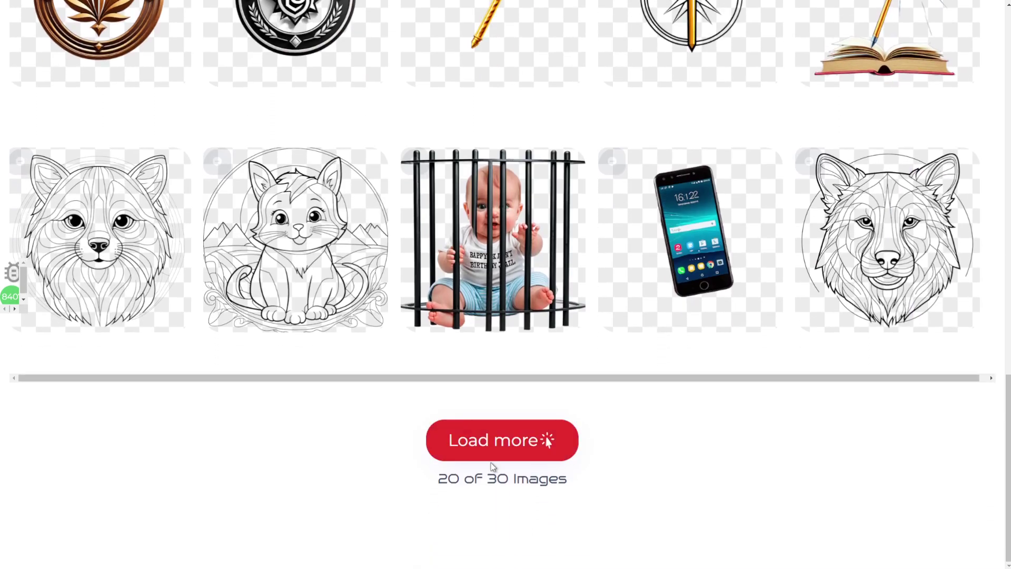
click(498, 447)
scroll(574, 363, down, 5)
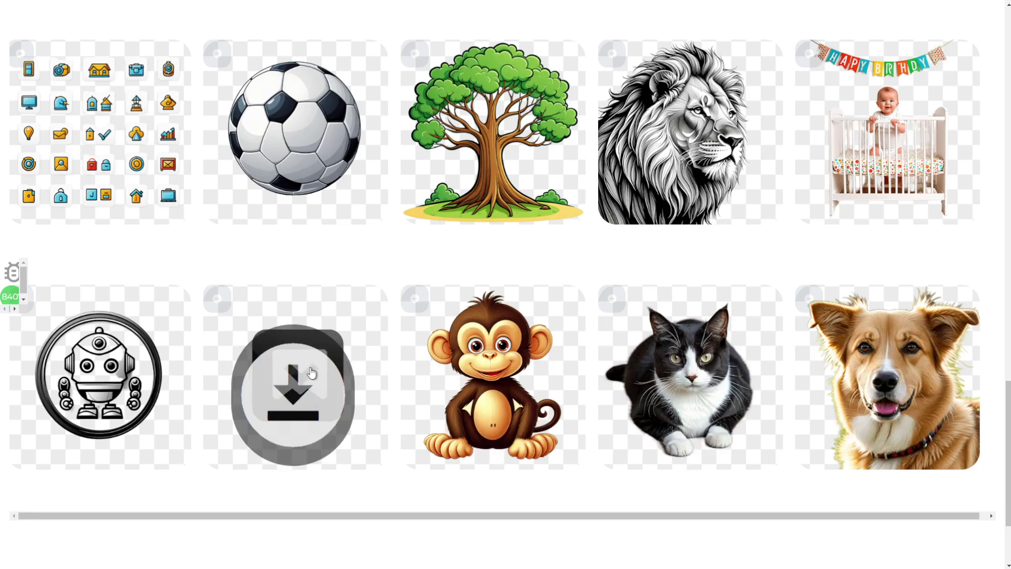
Step: Scroll back up to the top of the gallery
scroll(791, 295, up, 3)
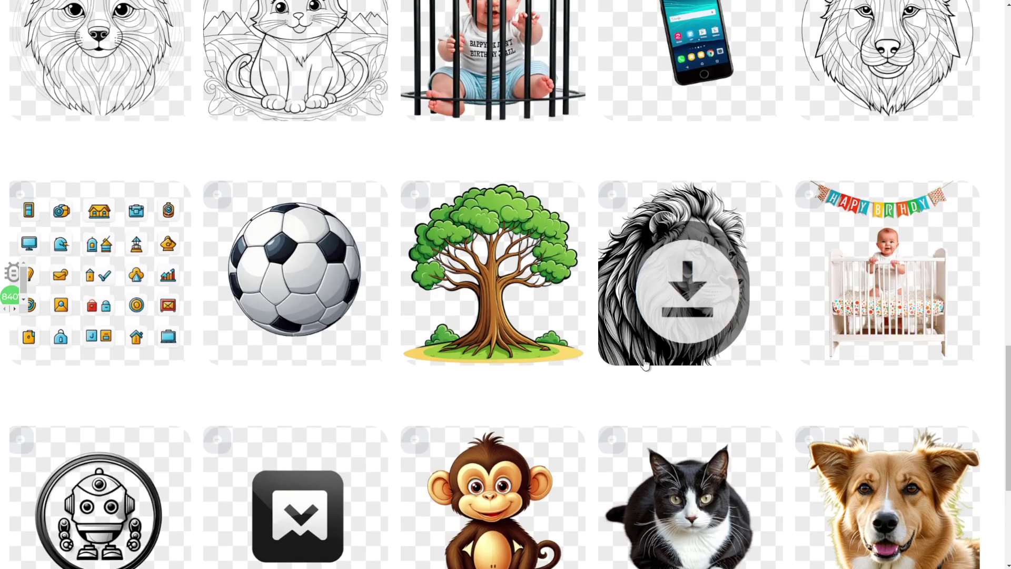
mouse_move(98, 274)
mouse_move(99, 131)
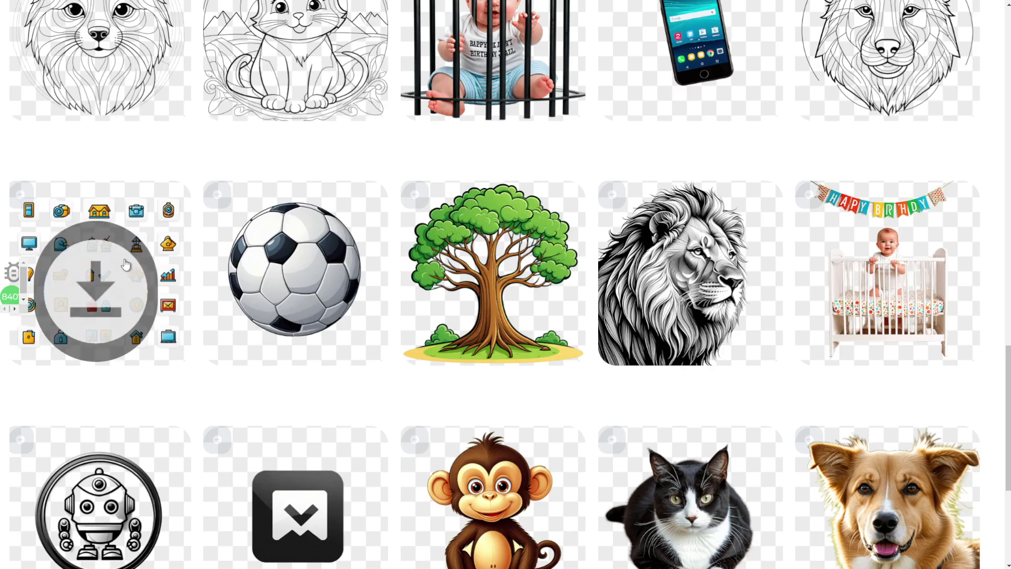
scroll(316, 243, up, 2)
scroll(483, 339, up, 3)
scroll(684, 337, up, 1)
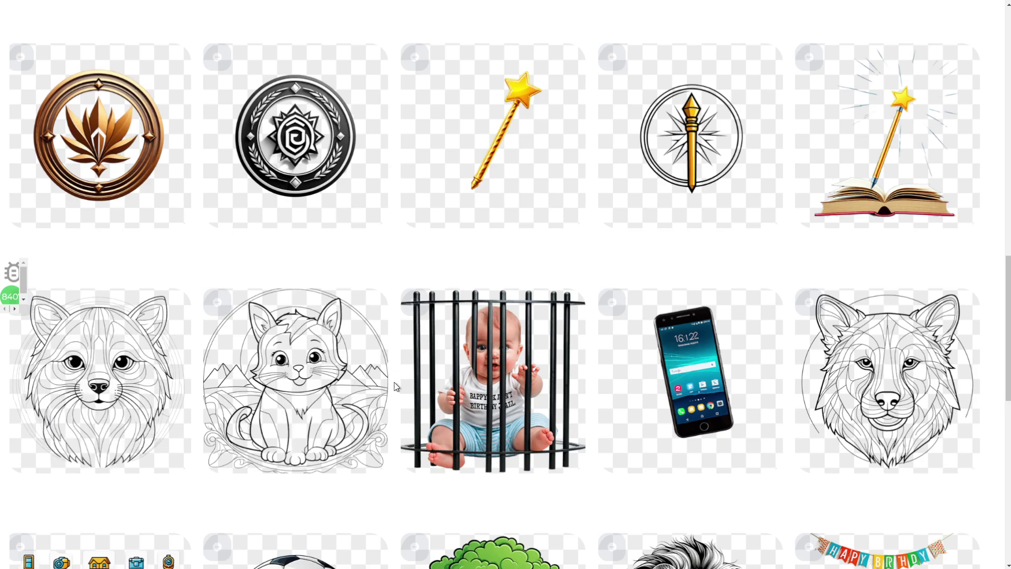
scroll(589, 238, up, 4)
scroll(284, 316, up, 5)
scroll(262, 431, up, 3)
scroll(386, 320, up, 1)
scroll(386, 321, up, 5)
Step: List the Image category apps, including Image Generator, PNG Generator and AI Coloring Book Creator
drag(378, 192, 539, 198)
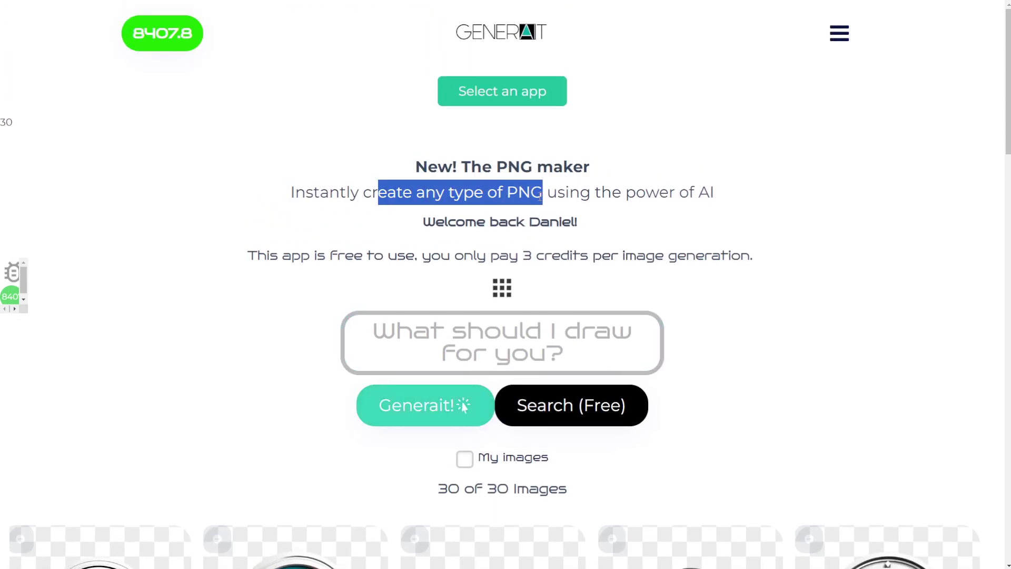
click(538, 198)
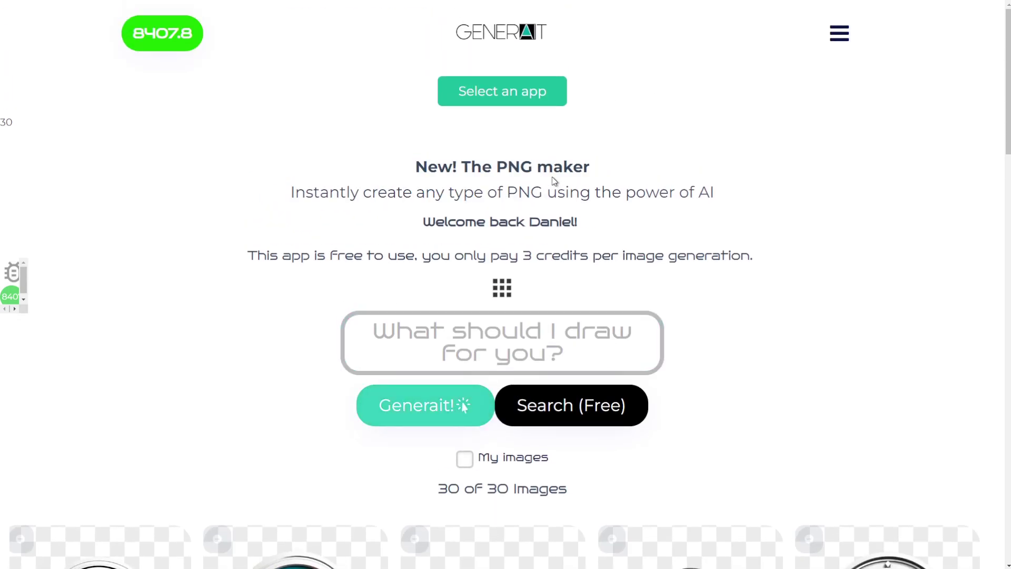
click(555, 100)
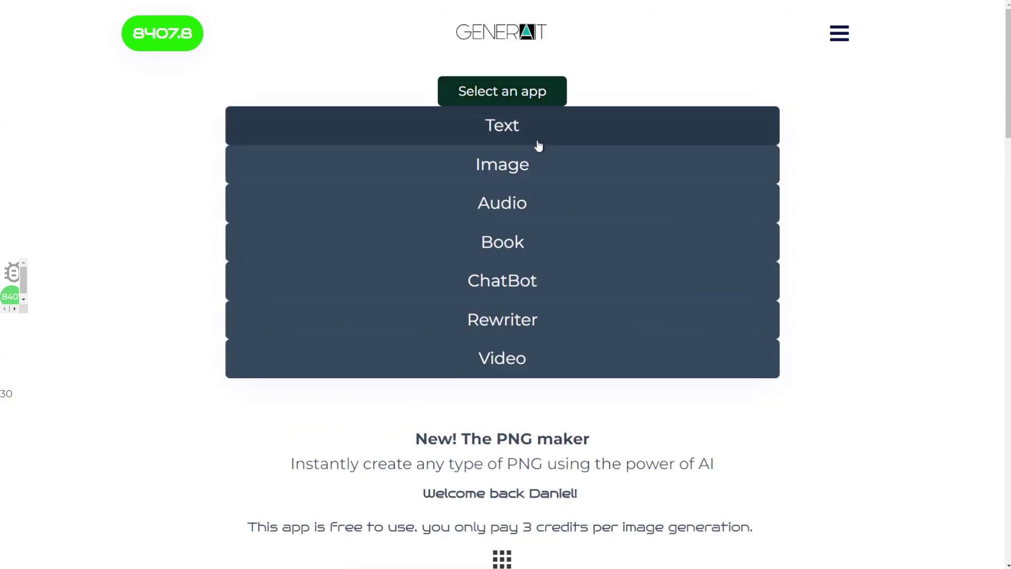
click(521, 178)
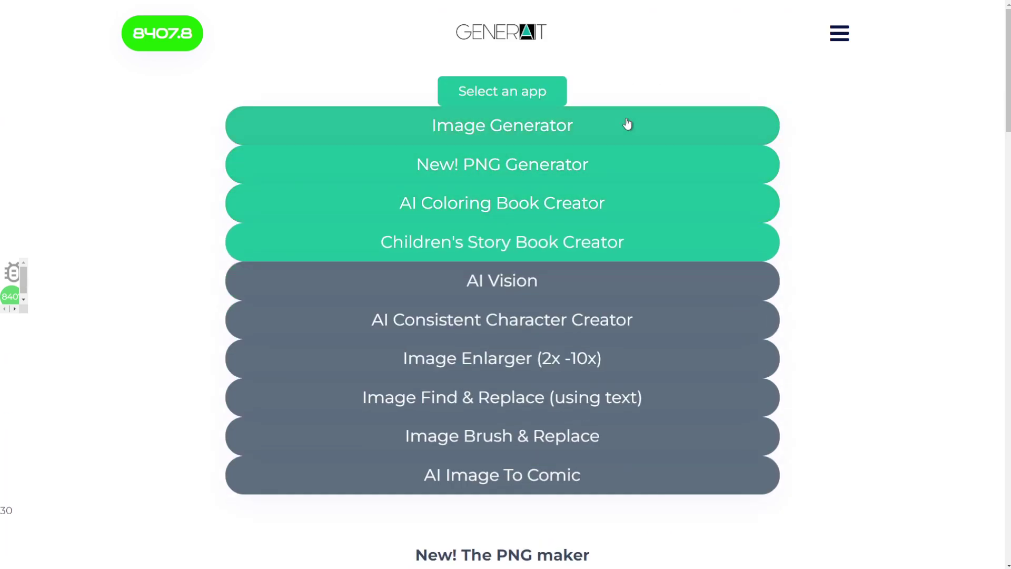
scroll(884, 137, down, 2)
Step: Search the gallery in the T-Shirt Design style, leaving one black-and-white lion image
scroll(883, 144, down, 7)
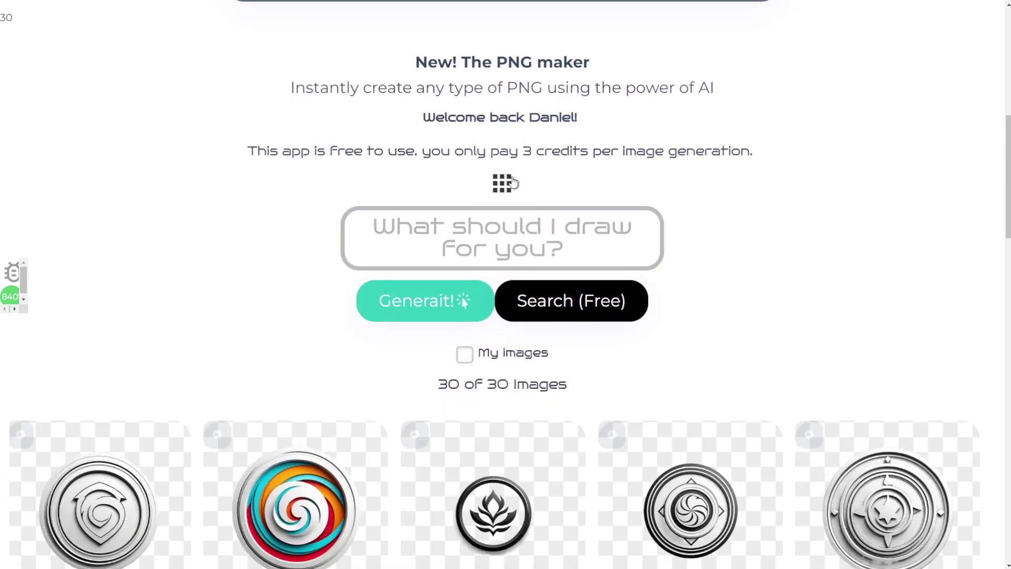
click(502, 187)
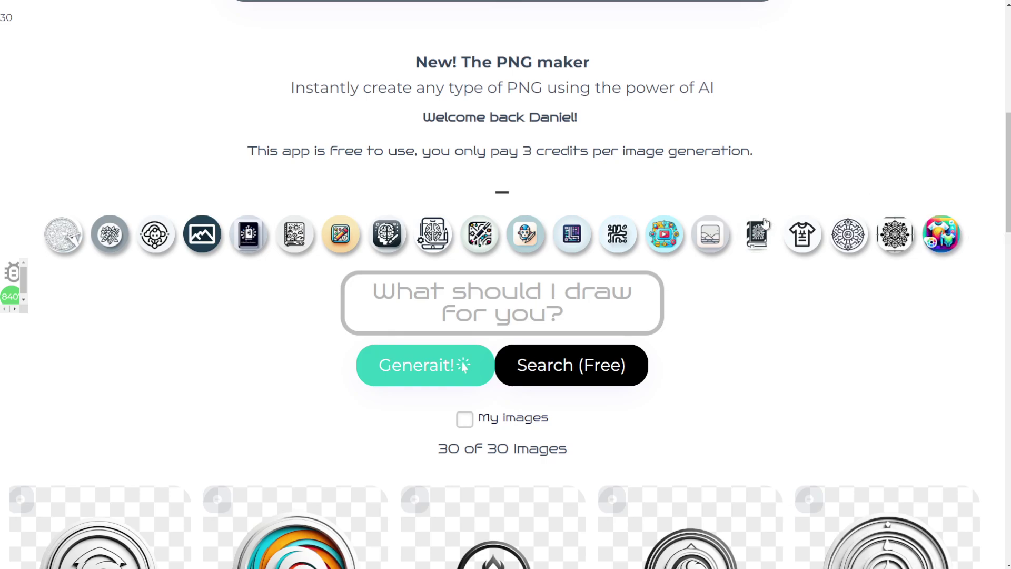
click(801, 233)
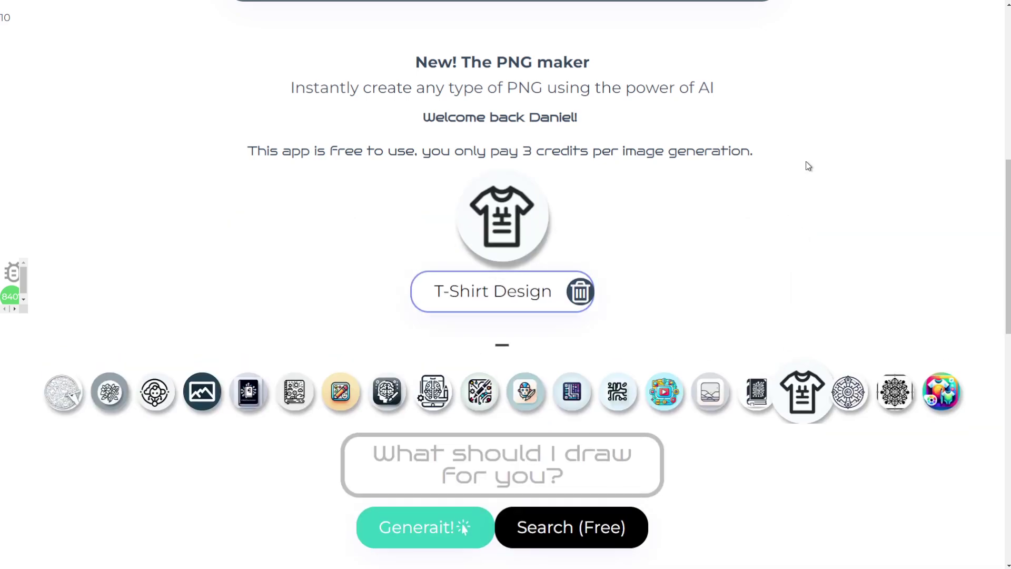
scroll(805, 165, down, 6)
scroll(790, 199, down, 3)
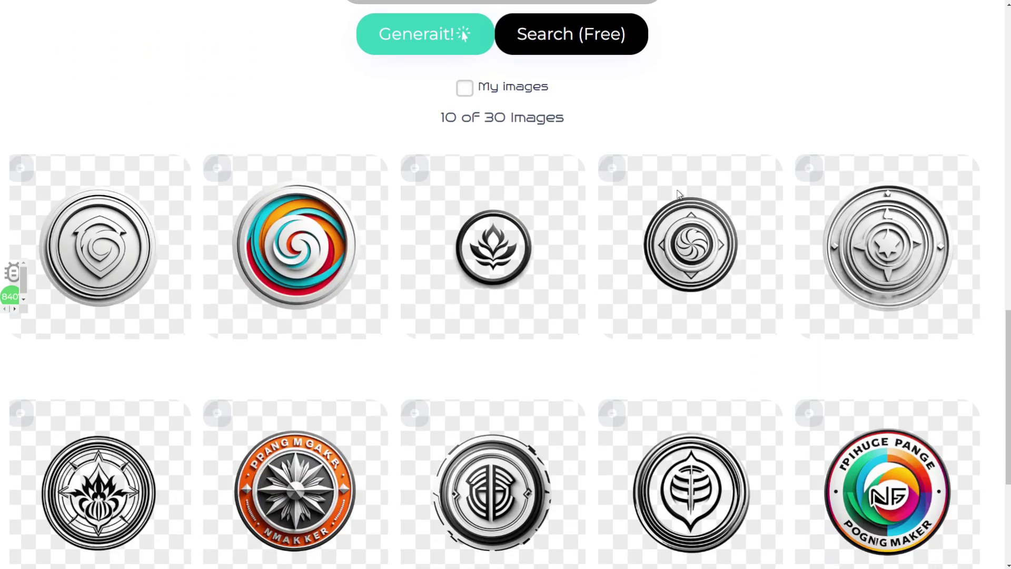
scroll(671, 213, up, 4)
scroll(684, 213, down, 4)
scroll(616, 234, up, 2)
scroll(579, 242, up, 2)
click(580, 245)
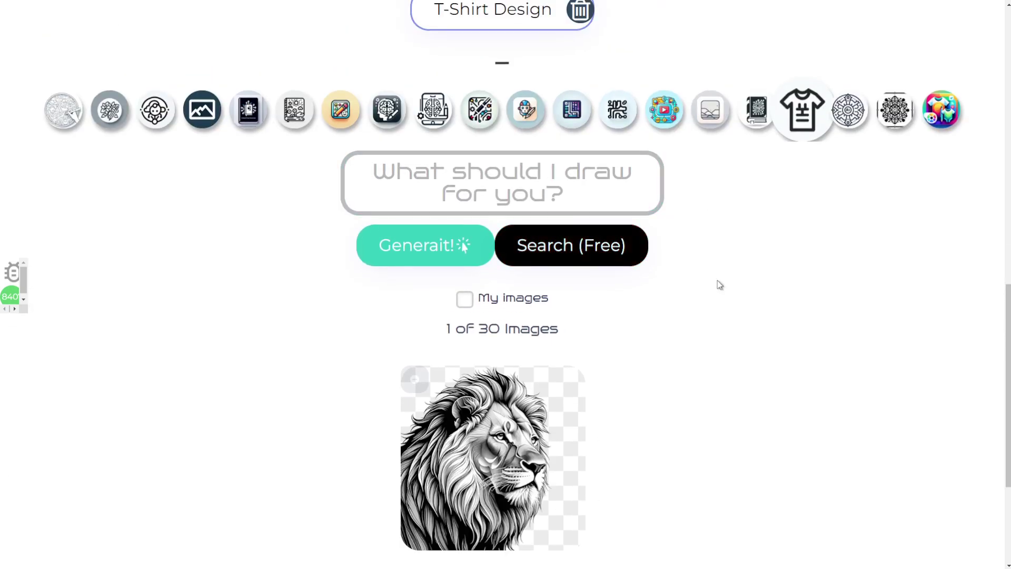
Step: Generate four tiger PNGs from the prompt 'Tiger'
click(559, 208)
text(Tiger)
click(429, 226)
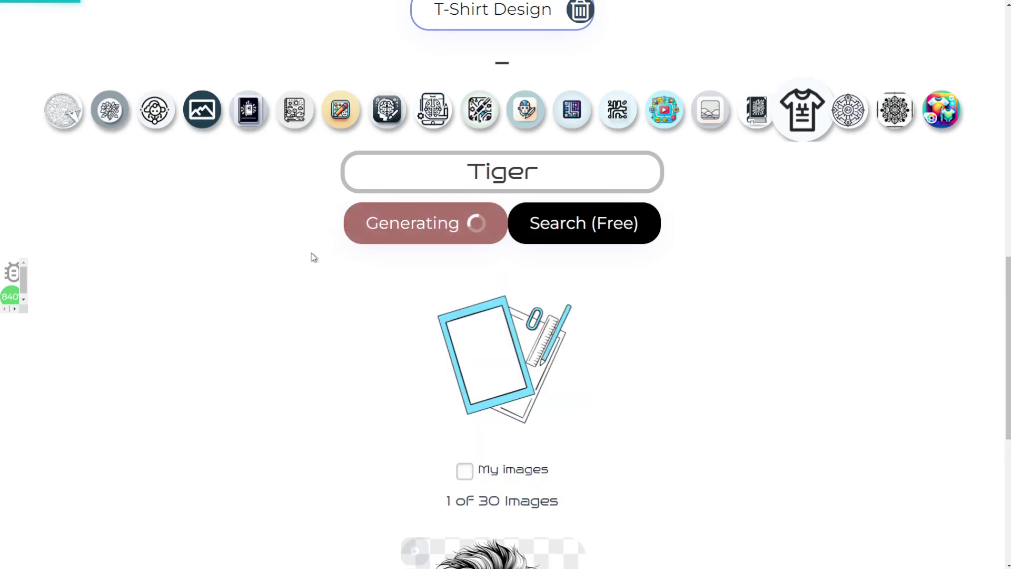
scroll(308, 256, down, 1)
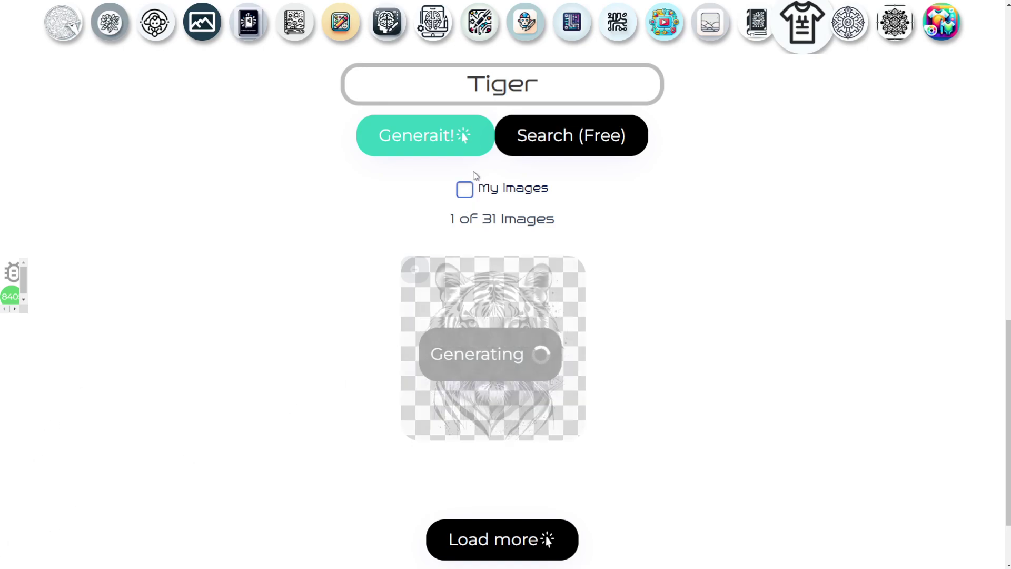
click(437, 141)
click(426, 153)
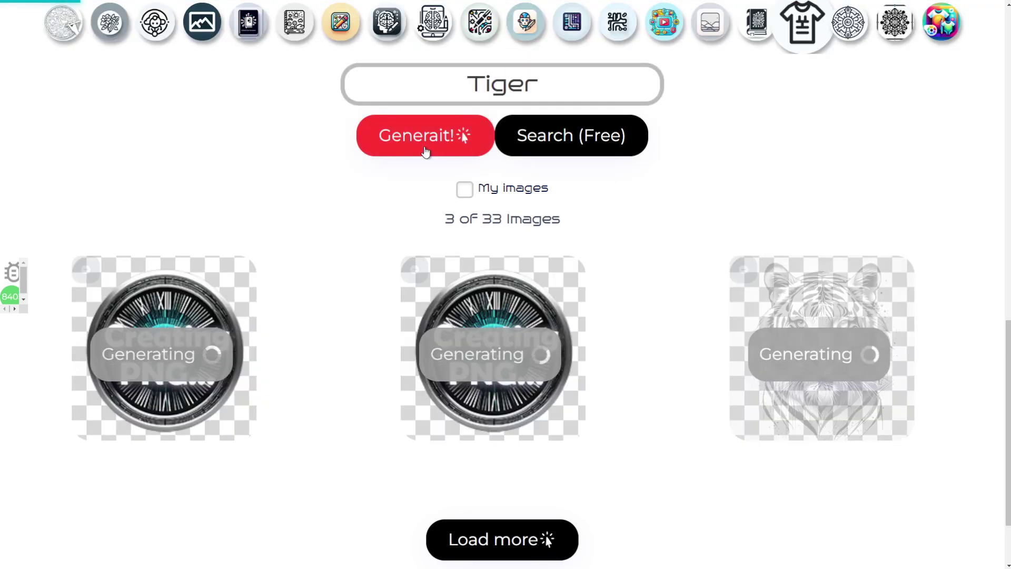
click(425, 152)
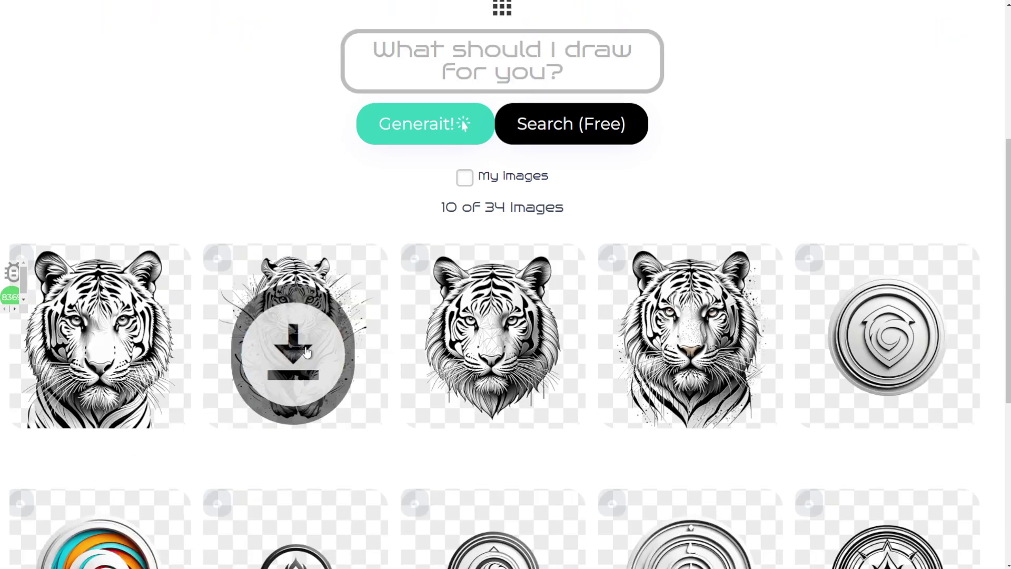
Step: Download the running-tiger PNG with the 2.5 personal-use option
click(301, 357)
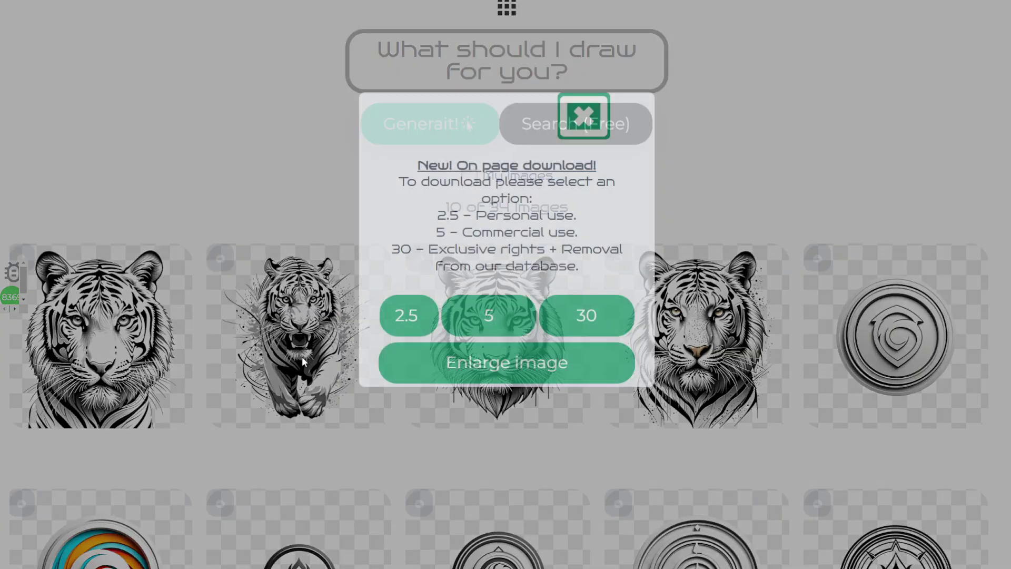
click(415, 307)
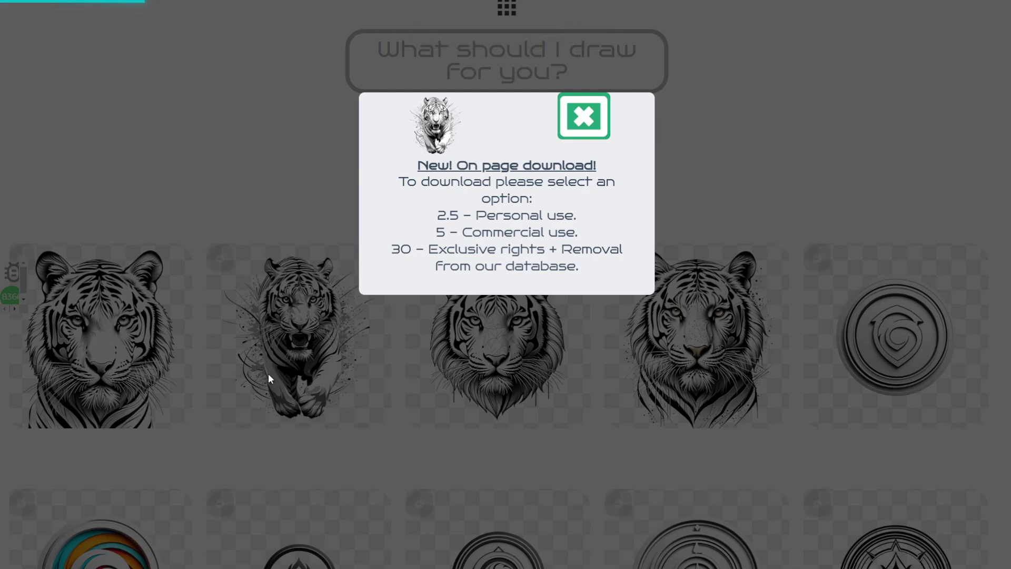
click(310, 330)
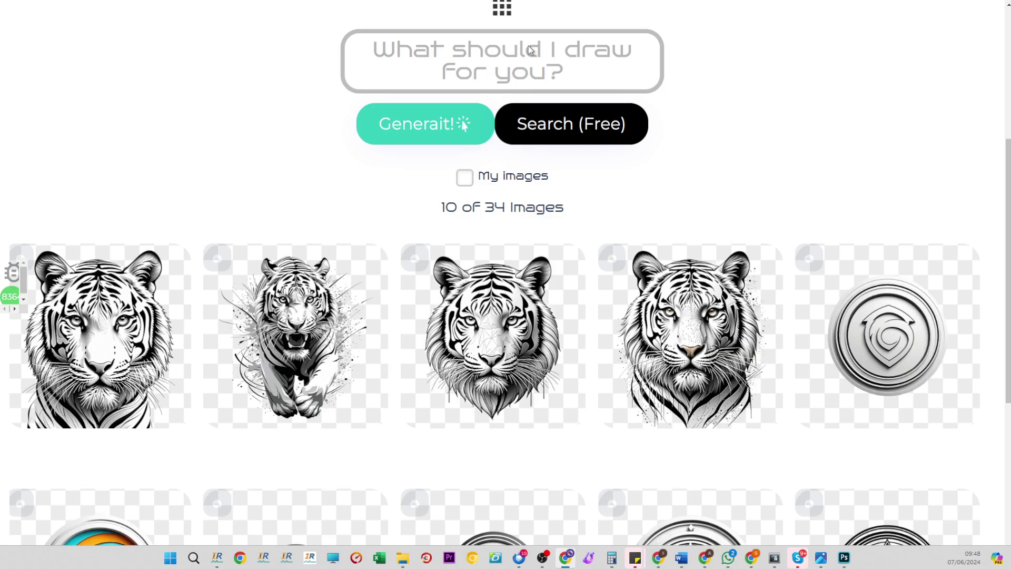
Step: Place the tiger on the white T-shirt mockup, scaled to about half and centred on the chest
key(F11)
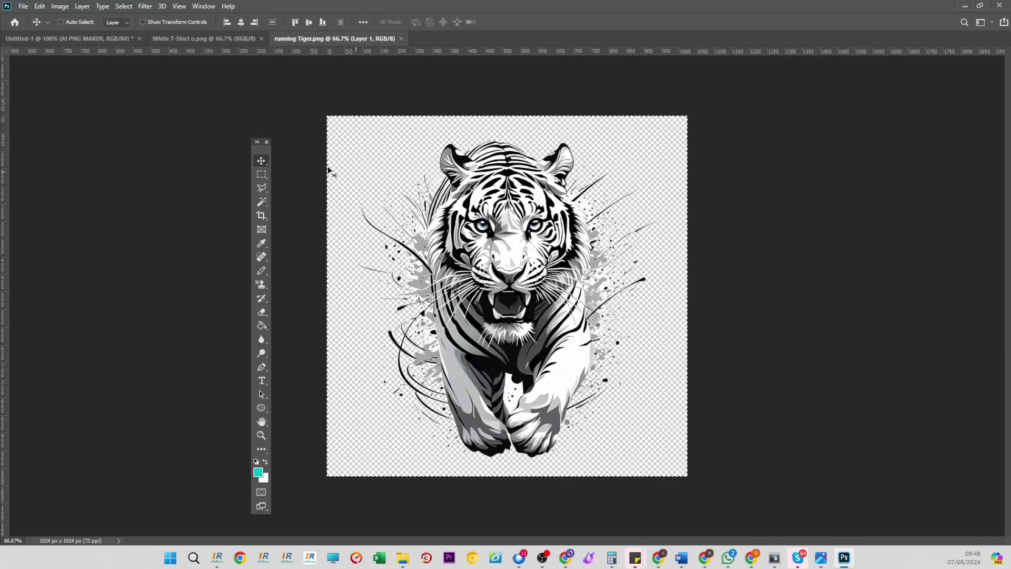
drag(329, 171, 502, 249)
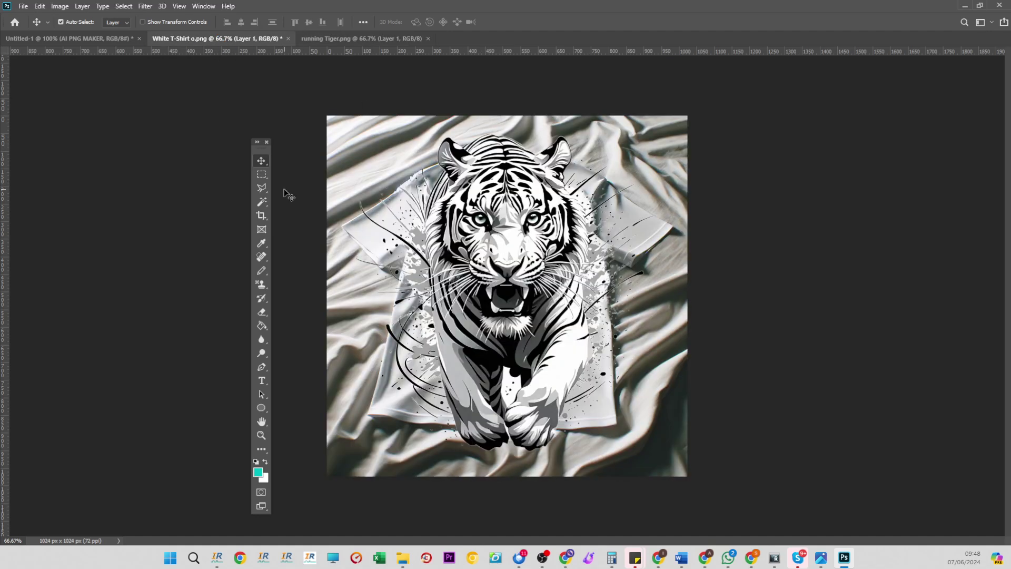
key(ctrl+t)
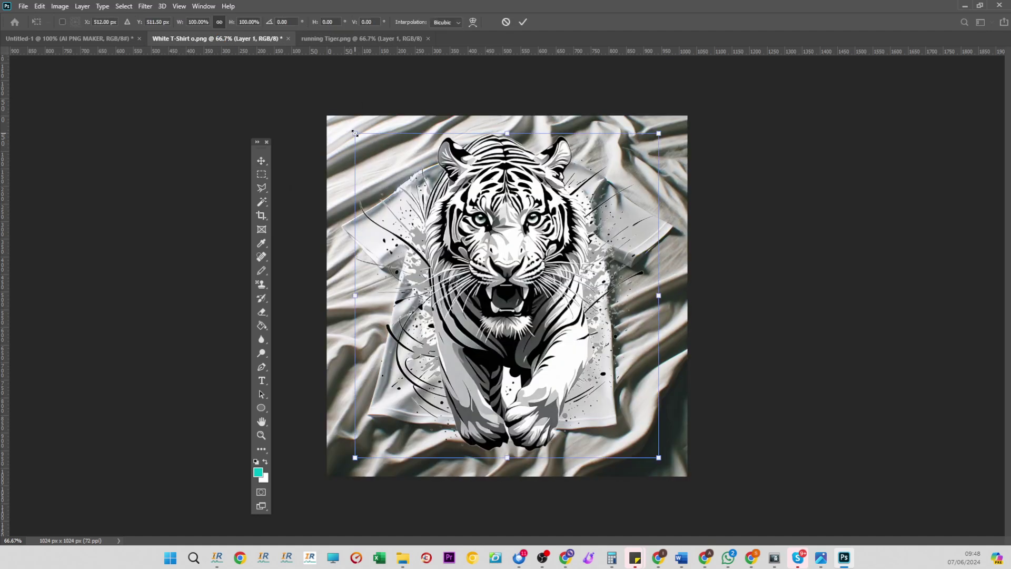
drag(354, 133, 500, 289)
mouse_move(558, 328)
mouse_down()
mouse_move(487, 235)
mouse_move(490, 243)
mouse_up()
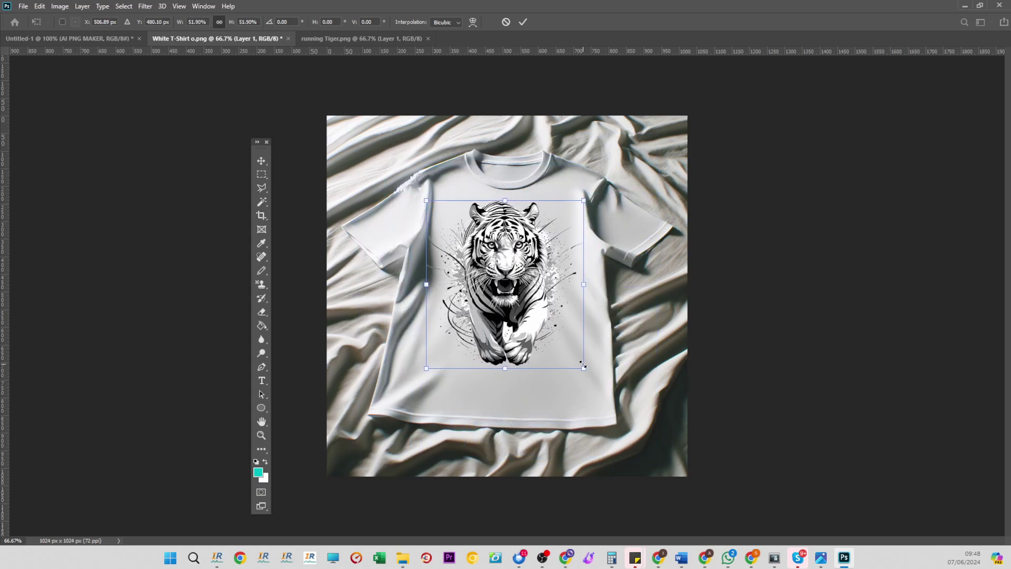
mouse_move(583, 364)
mouse_down()
mouse_move(593, 394)
mouse_move(565, 361)
mouse_up()
drag(519, 316, 525, 328)
click(522, 22)
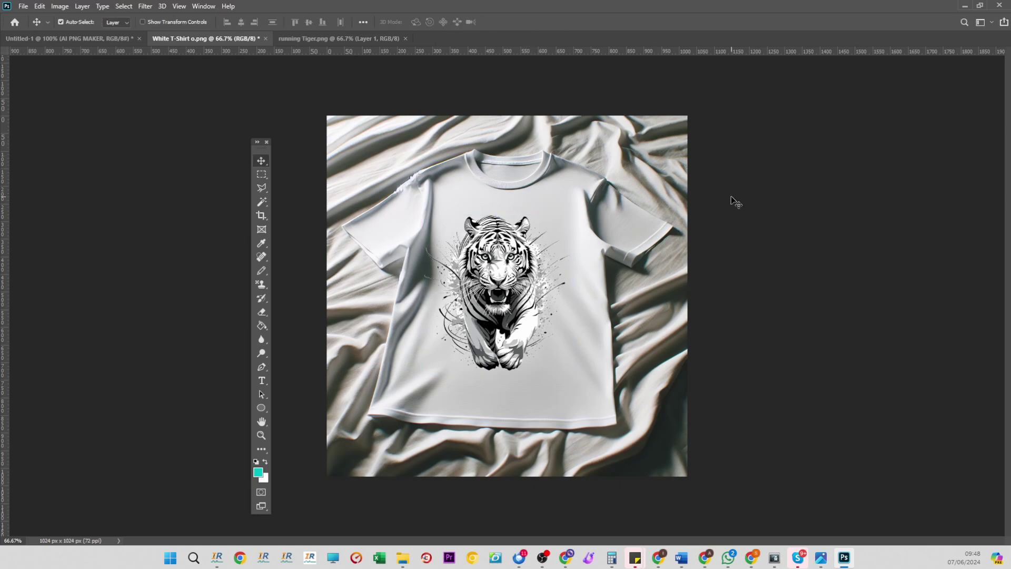
drag(503, 285, 507, 283)
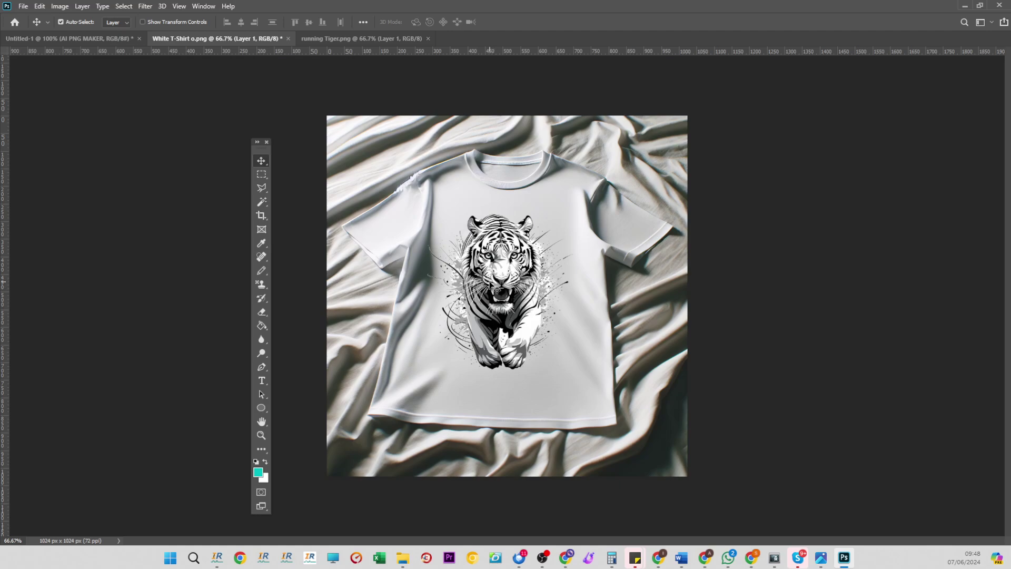
drag(500, 285, 504, 285)
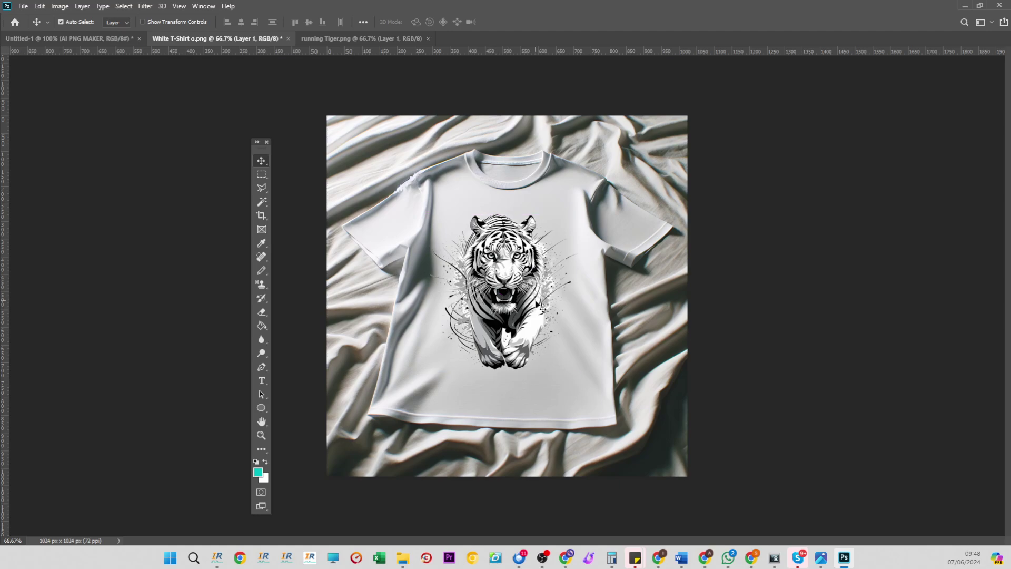
Step: Generate cartoon PNGs of a 'Magic wand' with the Cartoon Image app
click(965, 6)
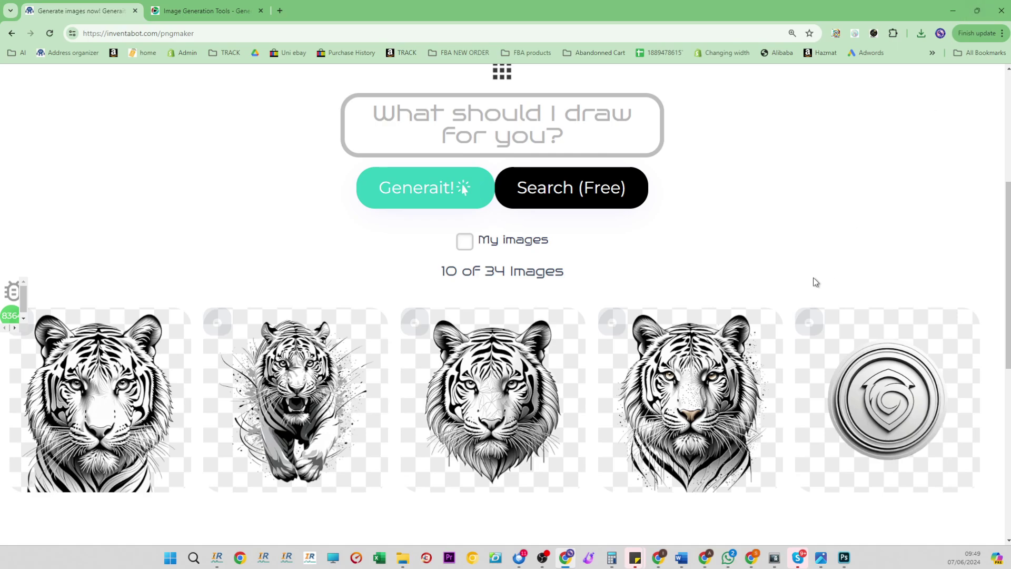
scroll(685, 276, up, 4)
click(501, 288)
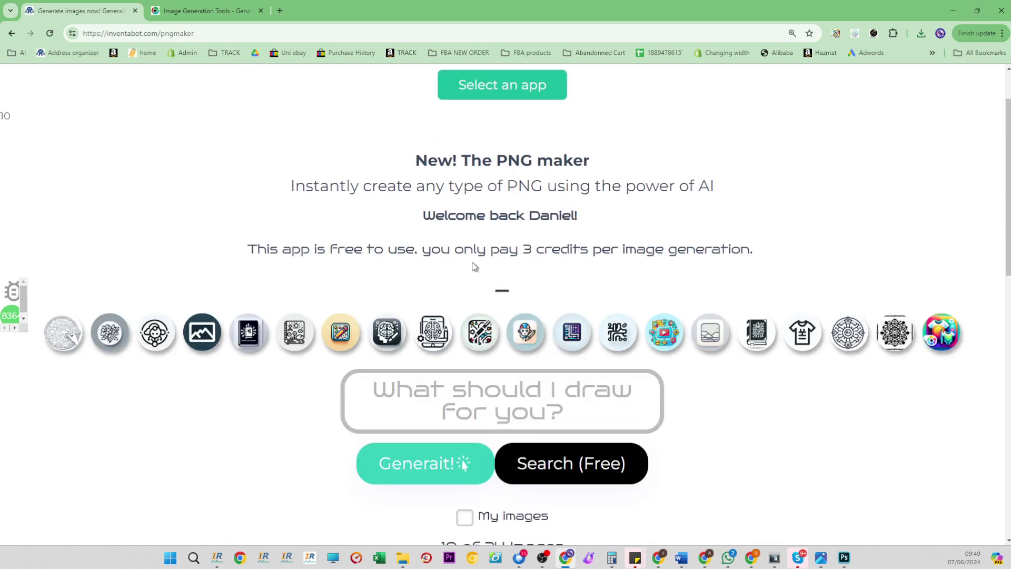
click(340, 334)
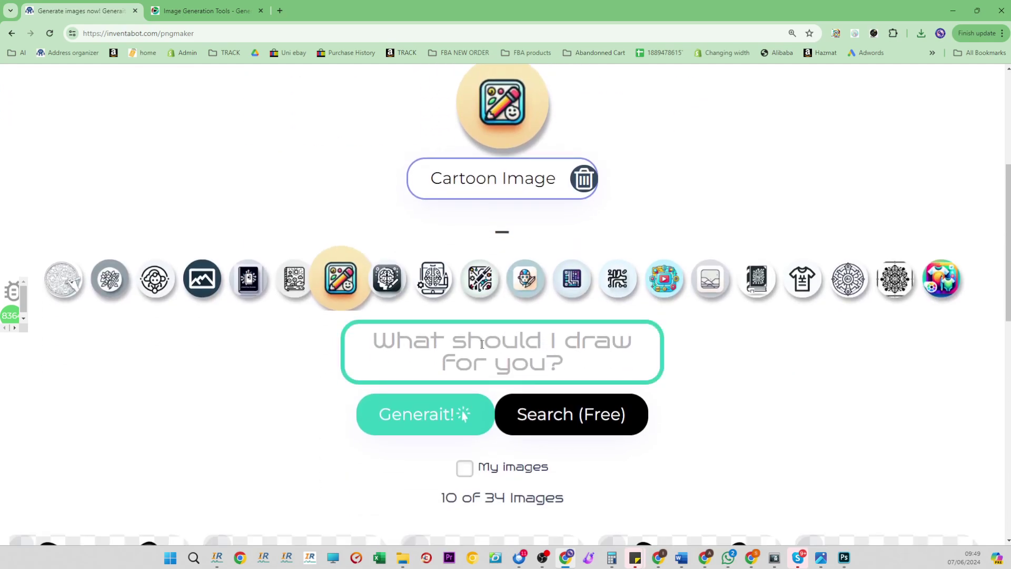
text(Magic wand)
click(428, 394)
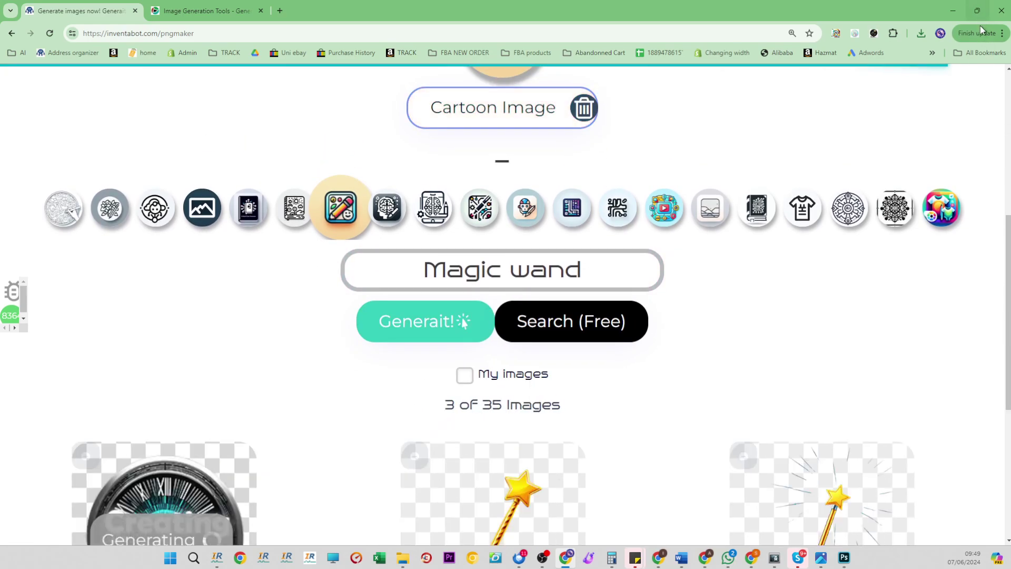
Step: Switch Chrome to full screen
click(1000, 34)
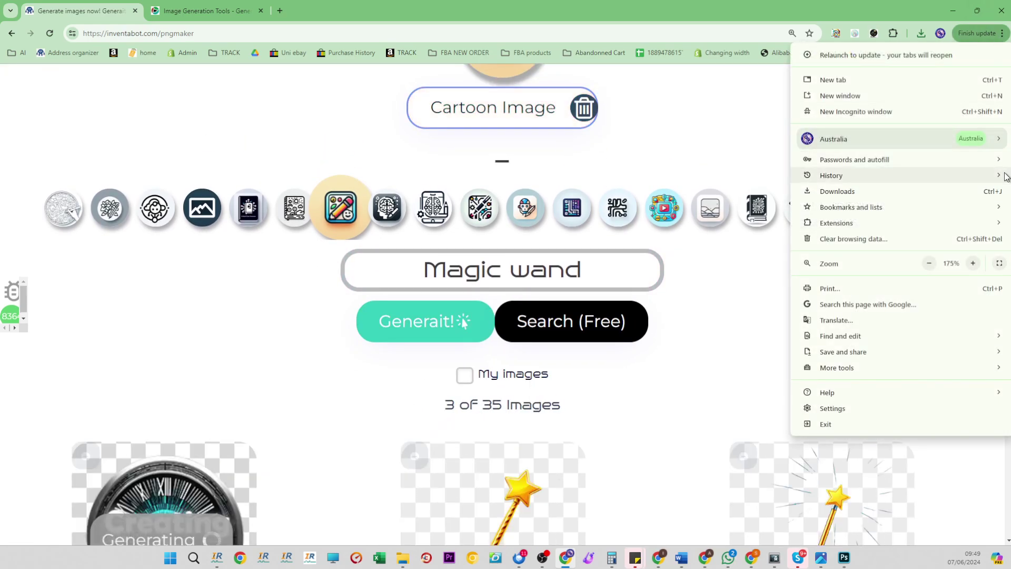
click(999, 262)
scroll(747, 278, down, 3)
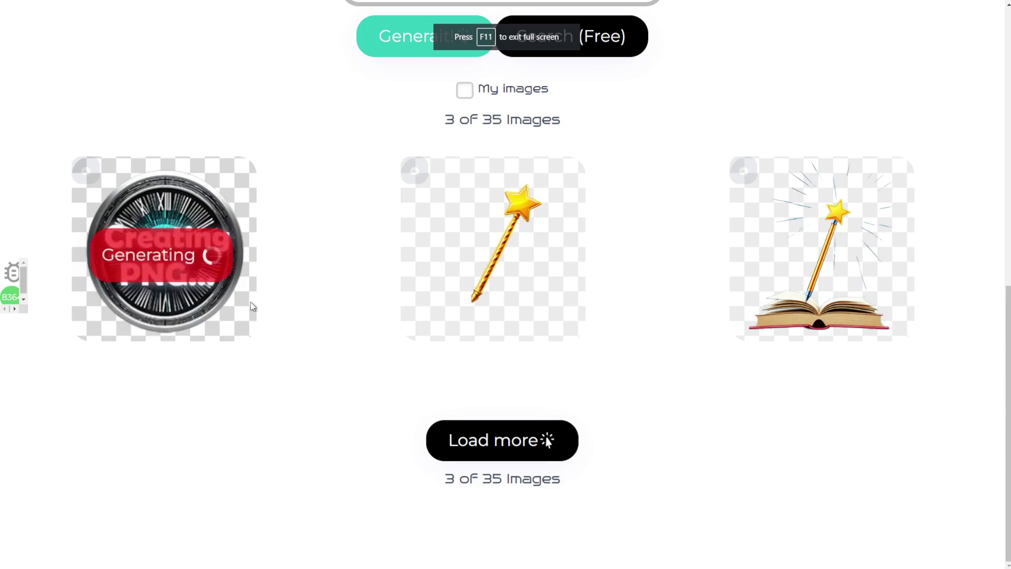
scroll(280, 368, up, 4)
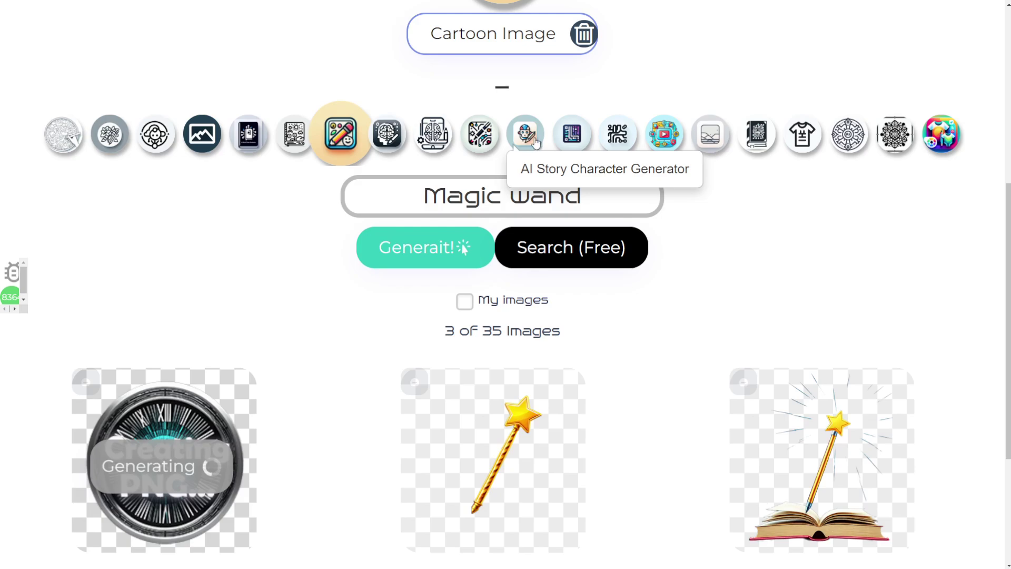
Step: Generate a 'Cat' line-art coloring page with the AI Coloring page app
click(64, 148)
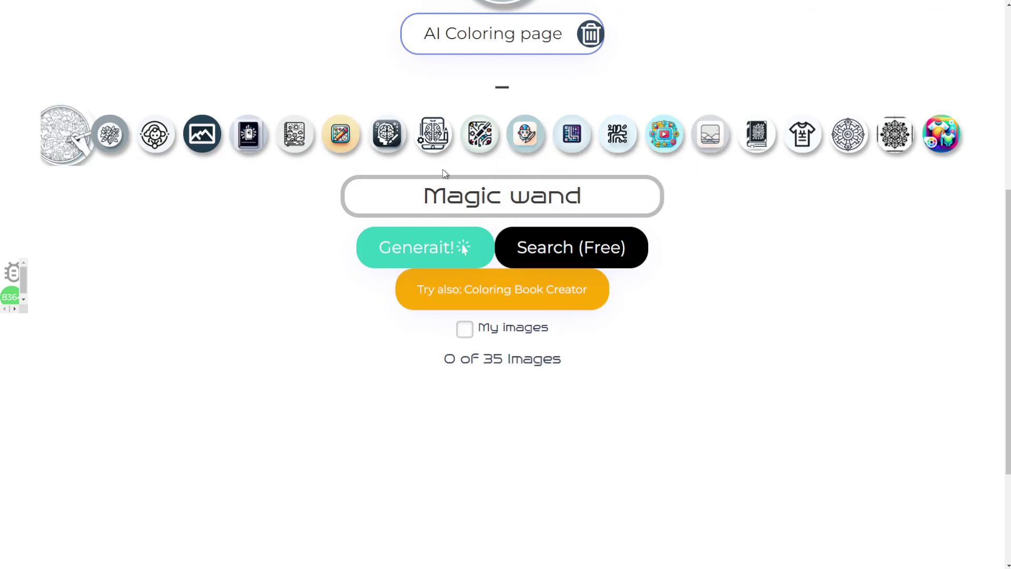
click(487, 179)
text(Cat)
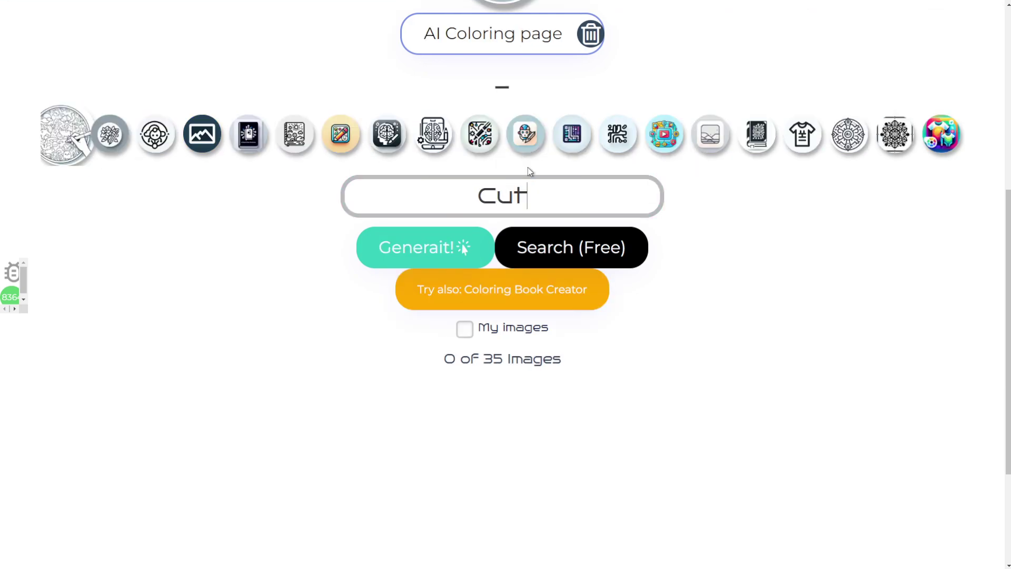
click(422, 246)
scroll(316, 255, down, 2)
scroll(279, 269, down, 1)
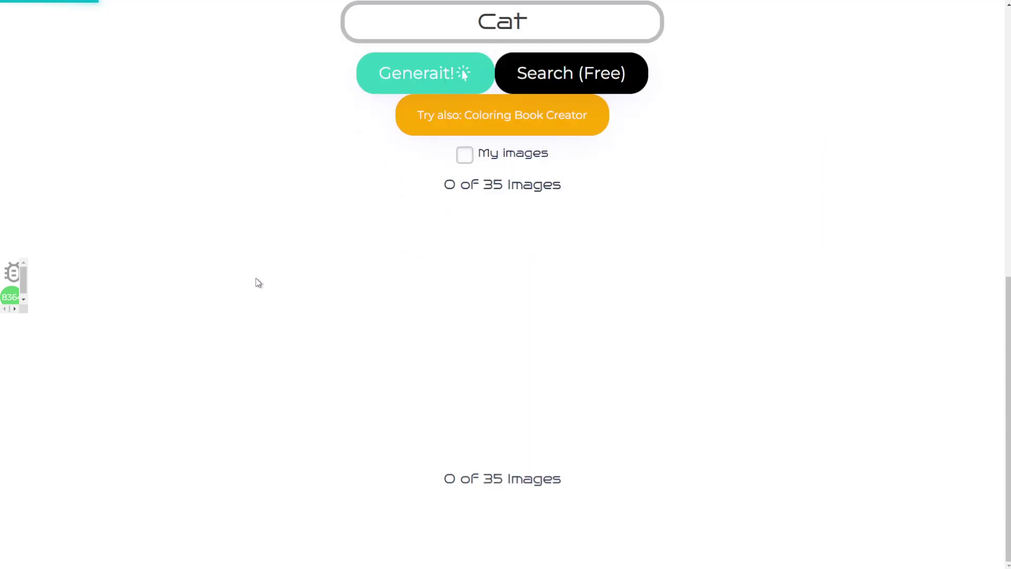
scroll(263, 283, down, 1)
scroll(267, 285, up, 4)
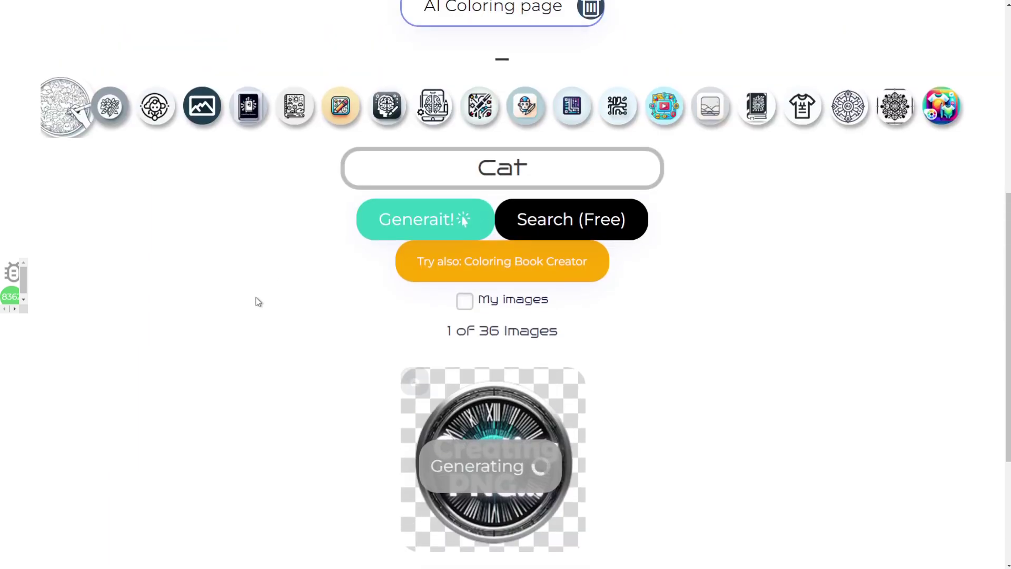
scroll(256, 298, up, 6)
scroll(256, 298, down, 5)
scroll(256, 298, down, 4)
scroll(368, 248, up, 4)
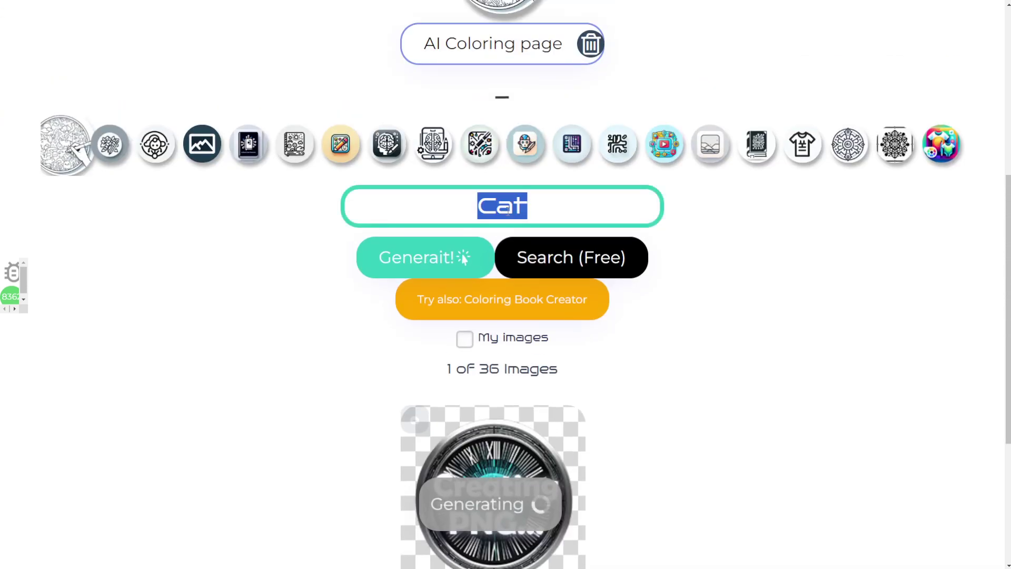
text(Dog)
Step: Generate a 'Dog' coloring page
click(409, 262)
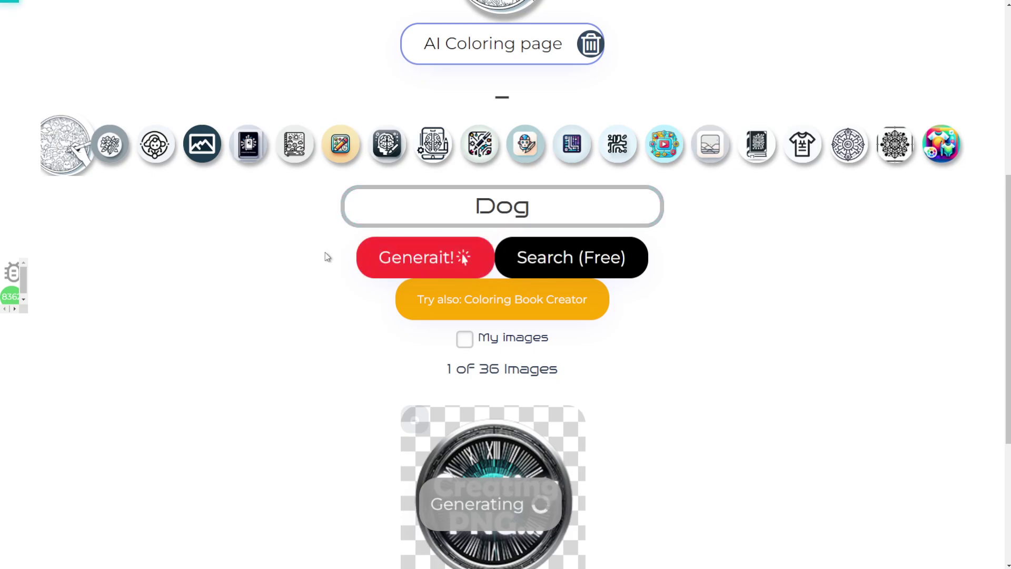
scroll(287, 261, down, 3)
scroll(287, 261, down, 2)
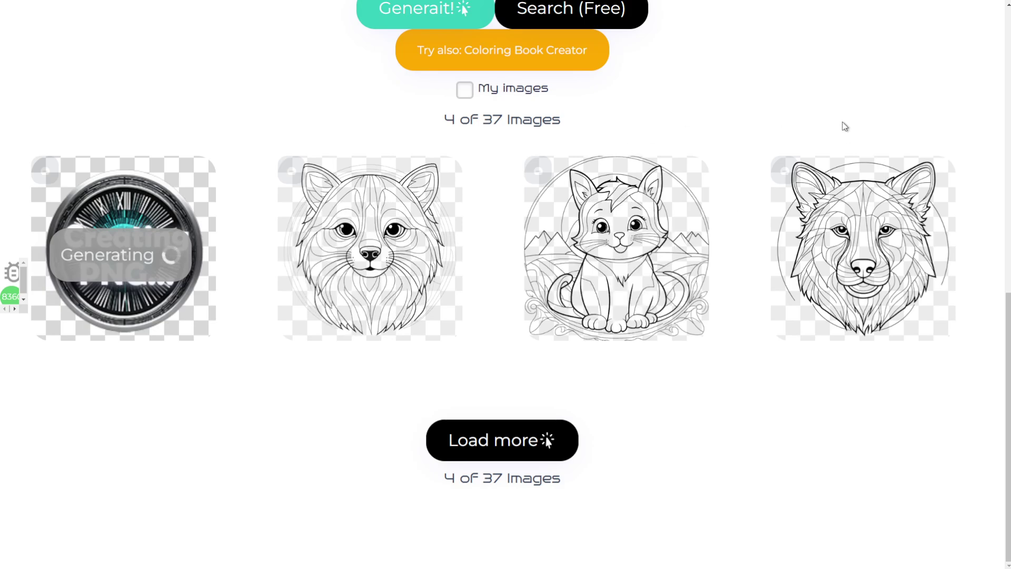
mouse_move(369, 248)
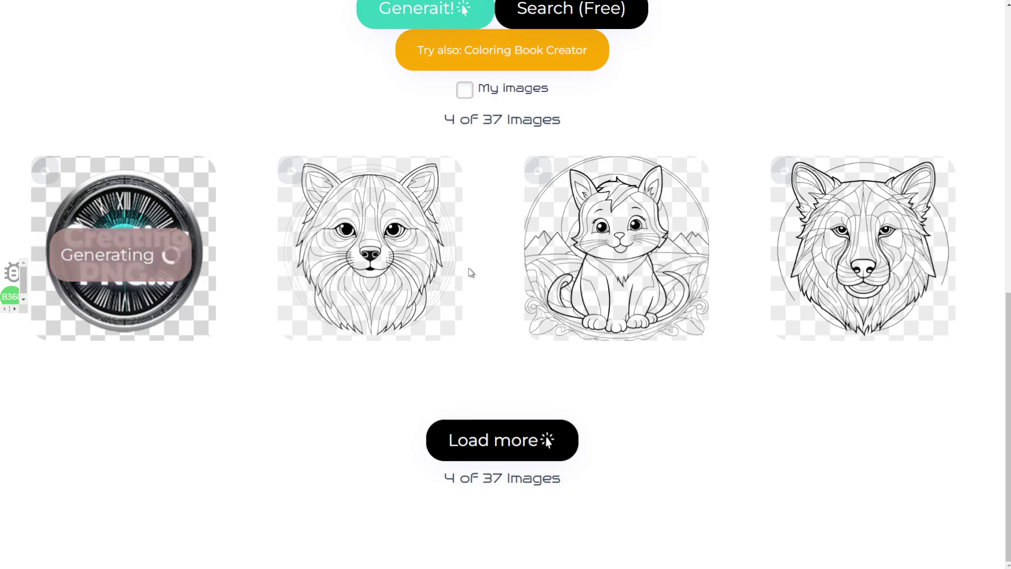
scroll(468, 280, up, 4)
scroll(446, 331, up, 2)
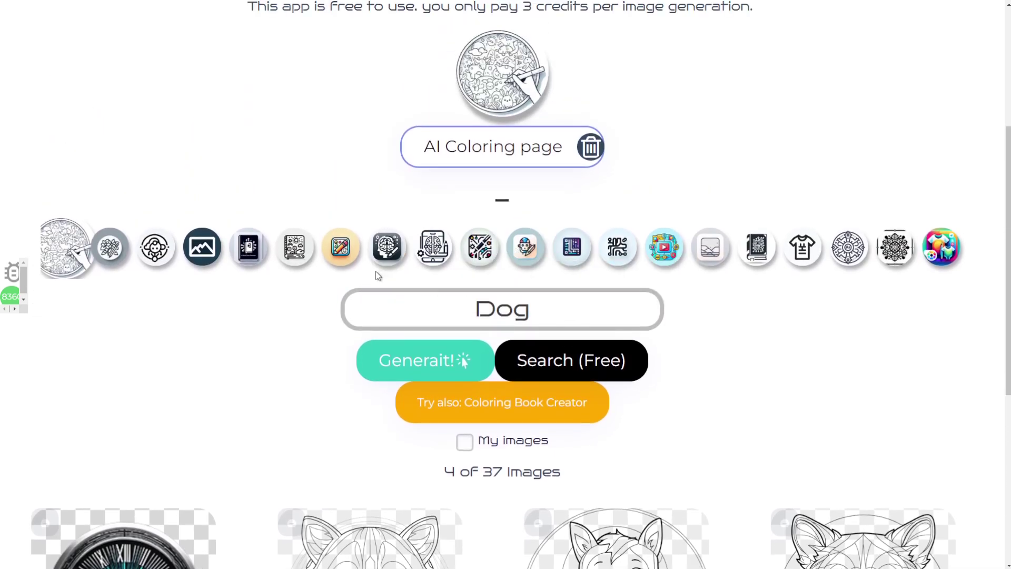
Step: Generate a logo PNG for 'Image Generation App' with the AI Logo Generator
click(434, 253)
scroll(464, 247, down, 2)
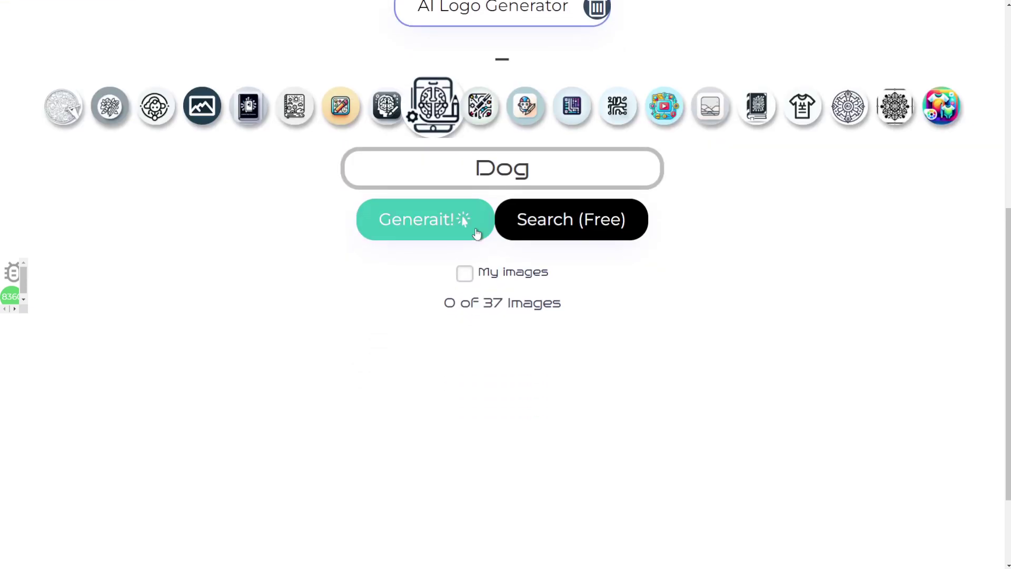
double_click(500, 169)
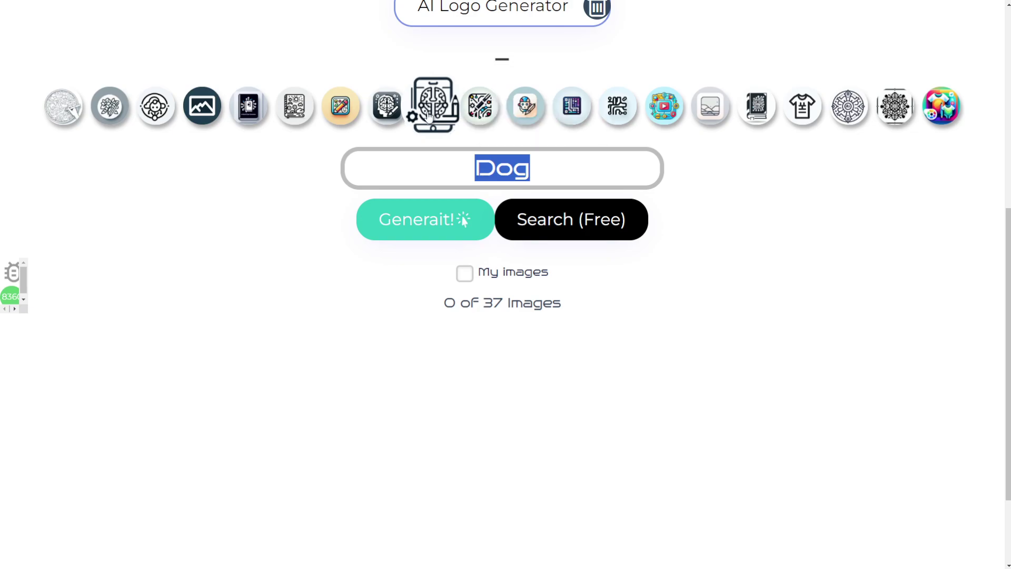
click(729, 26)
scroll(705, 95, up, 3)
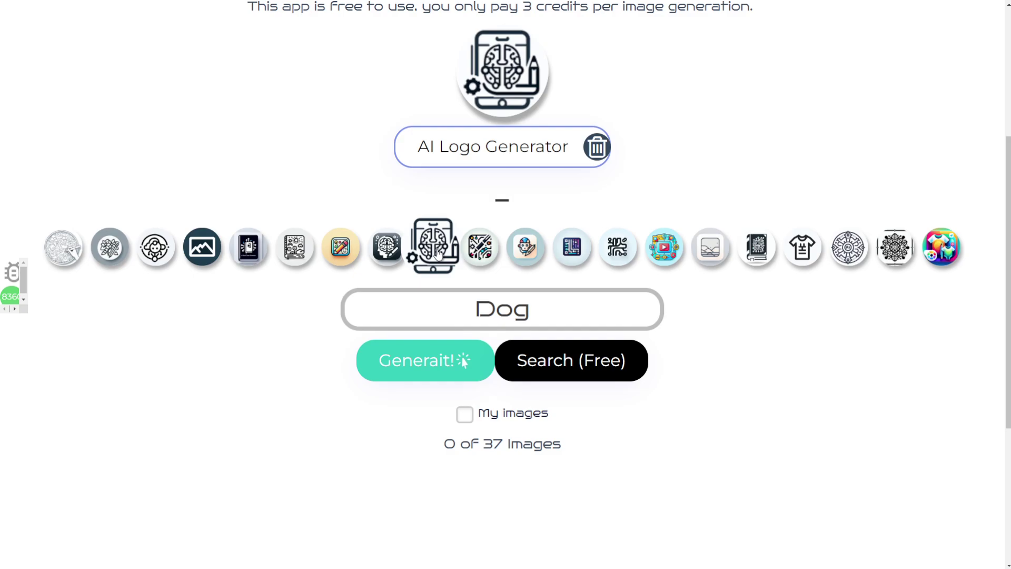
click(503, 199)
click(492, 236)
text(Image Generation)
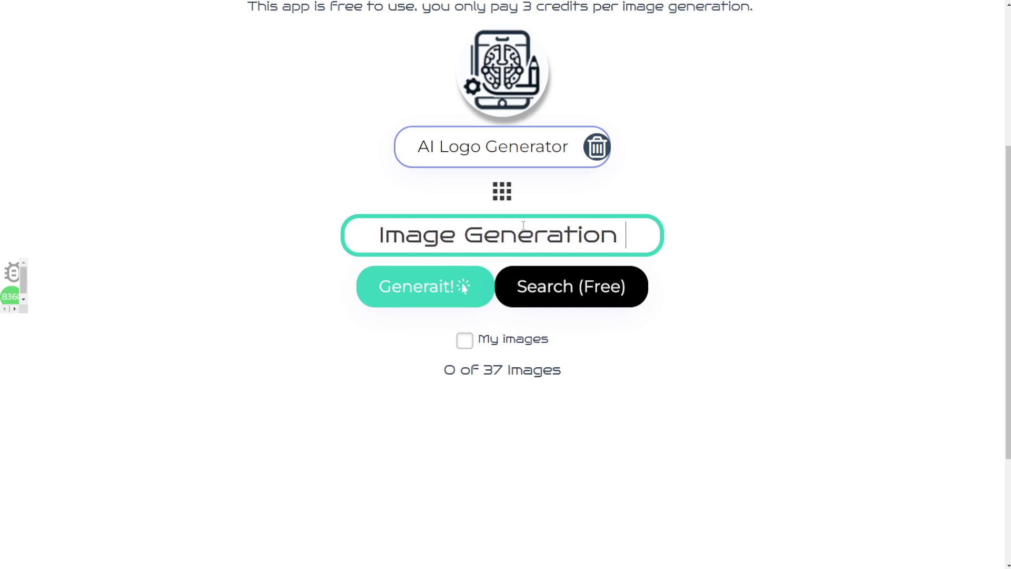
text(App)
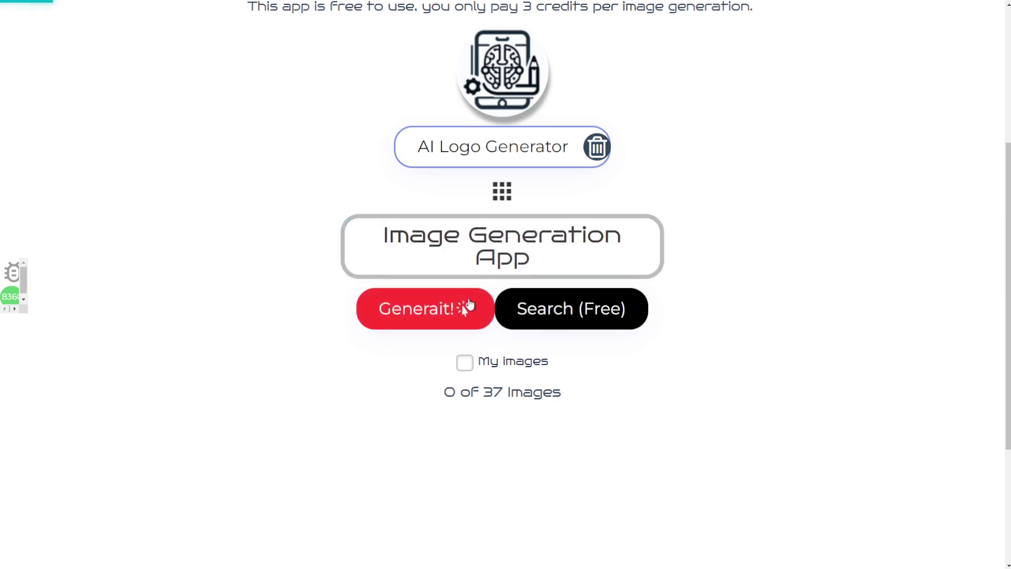
click(469, 304)
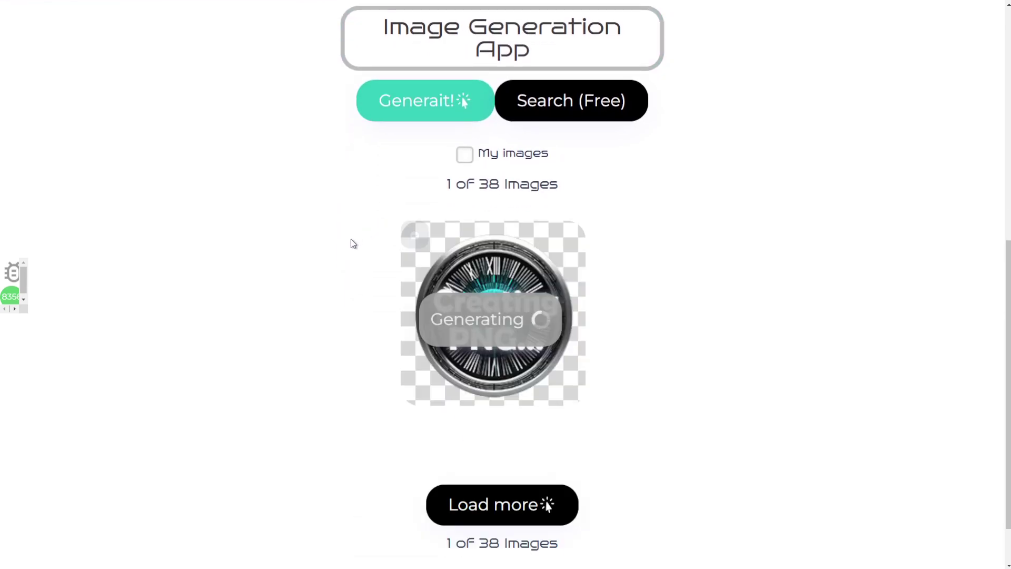
Step: Trim the prompt to 'Image' and search existing logo PNGs
triple_click(474, 30)
drag(541, 49, 470, 26)
key(BackSpace)
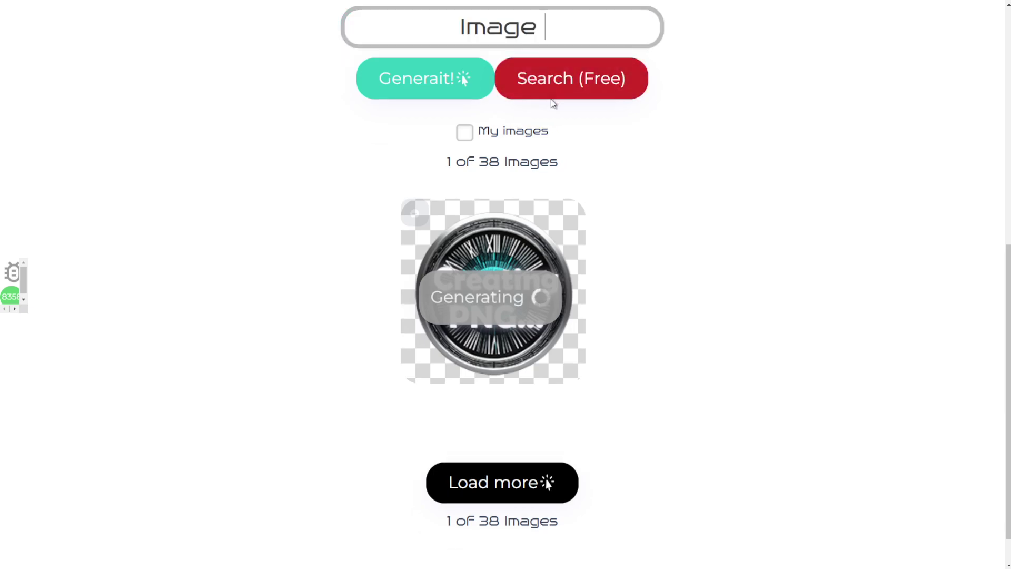
click(560, 96)
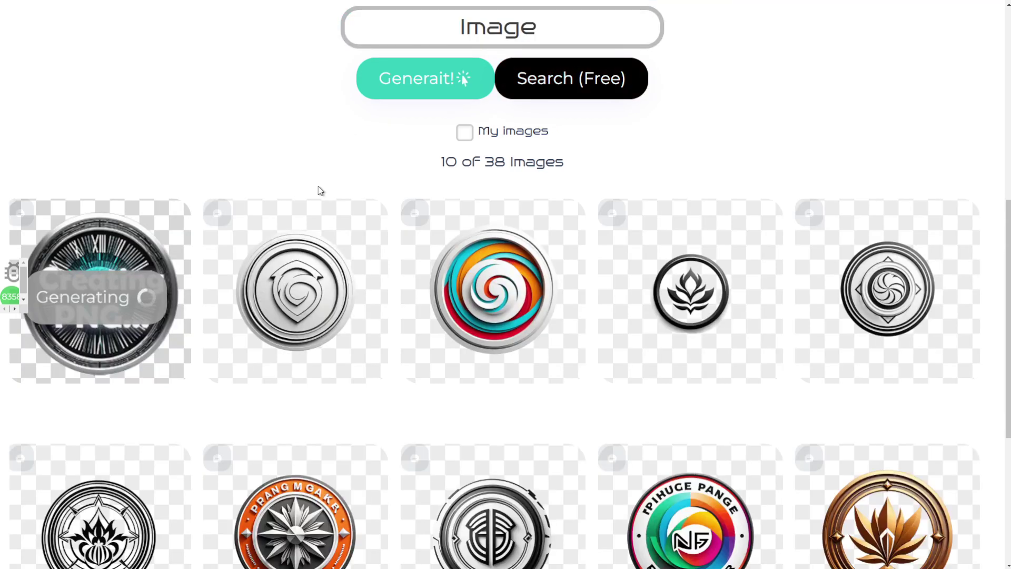
Step: Download the colourful swirl logo PNG
scroll(322, 188, down, 5)
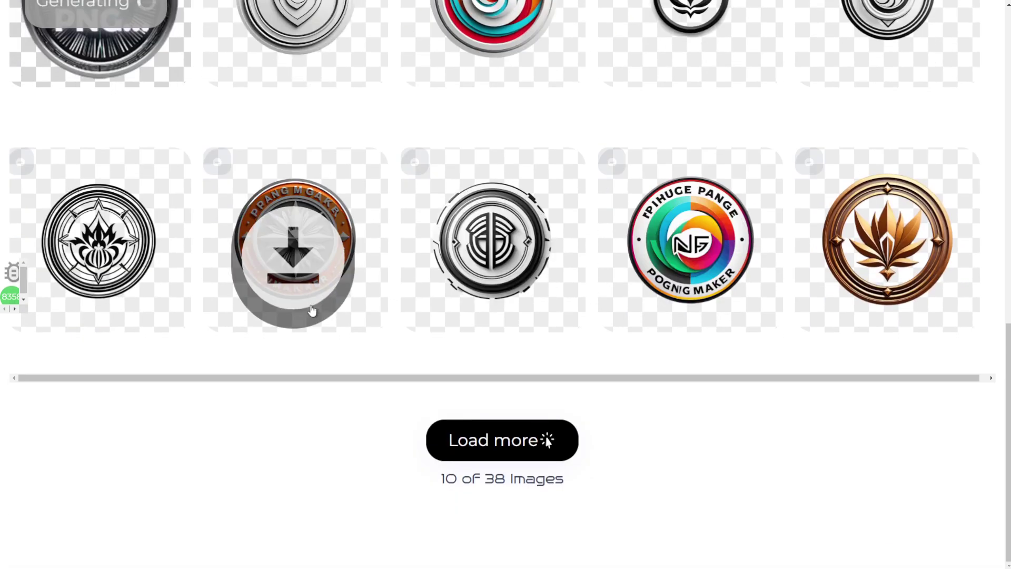
scroll(547, 437, up, 4)
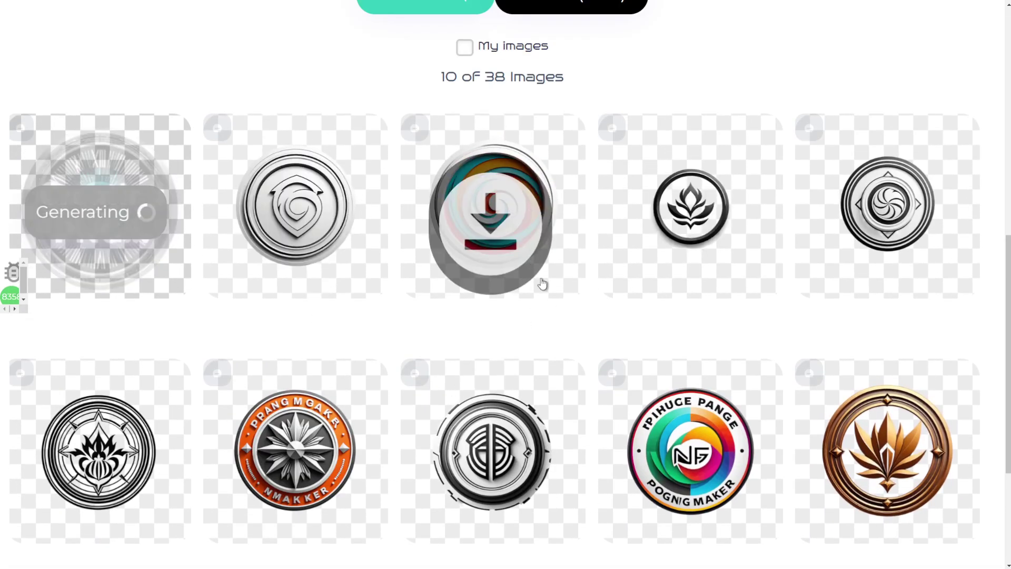
click(497, 221)
click(392, 313)
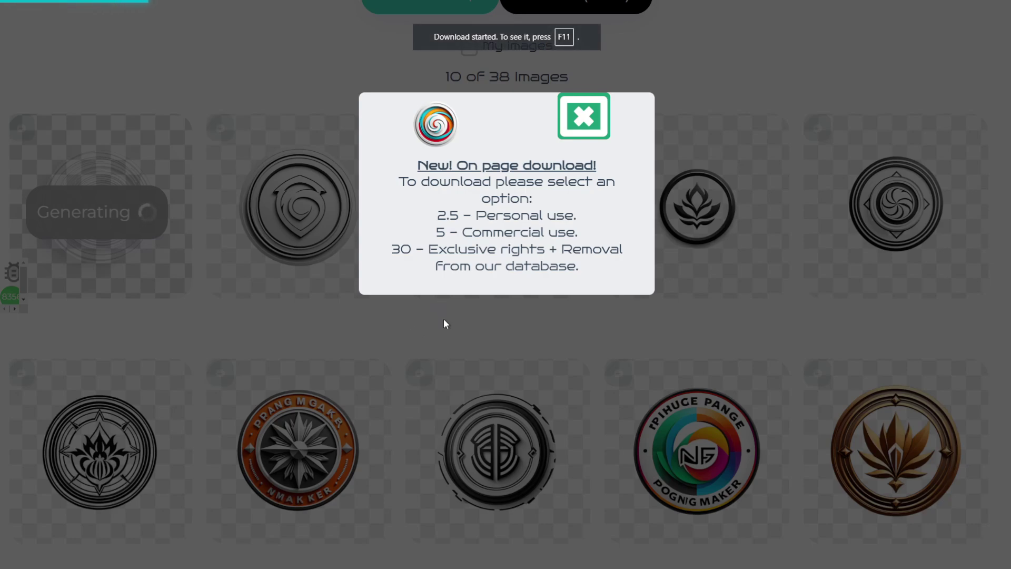
Step: Dismiss the download notice, then browse the app categories from Image apps to the Book apps list
click(586, 115)
scroll(564, 253, up, 10)
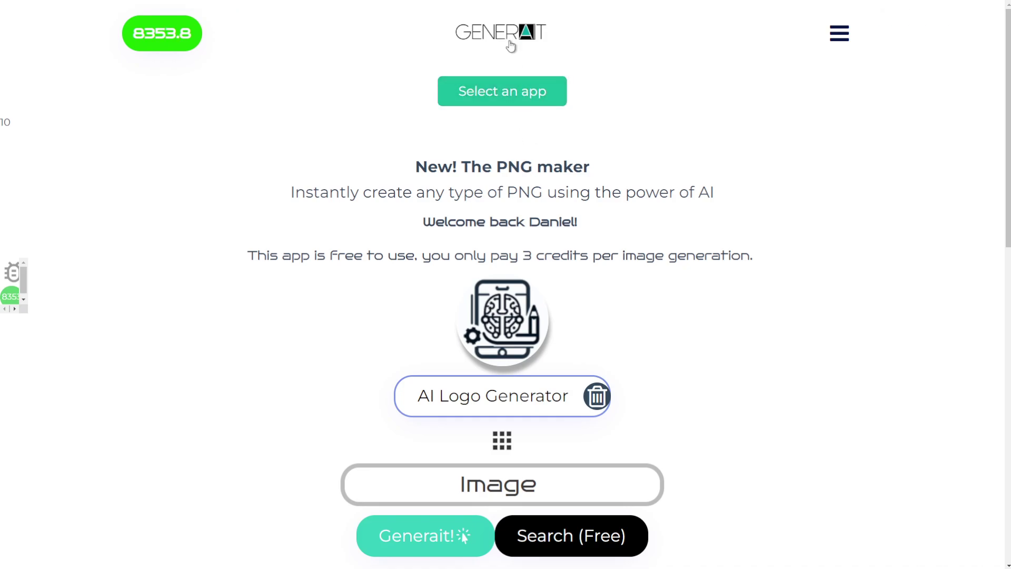
click(531, 85)
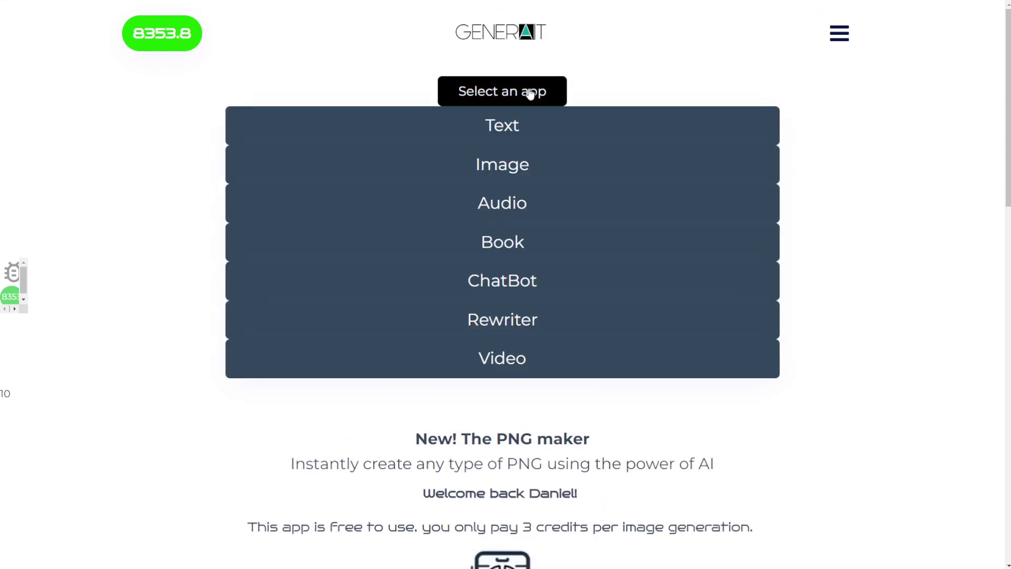
click(557, 174)
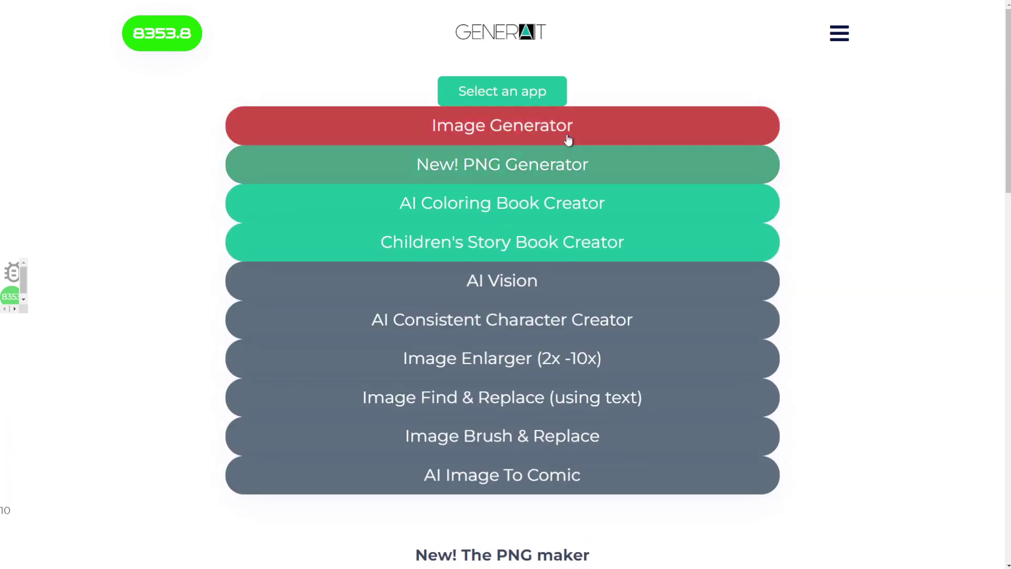
click(537, 99)
click(513, 242)
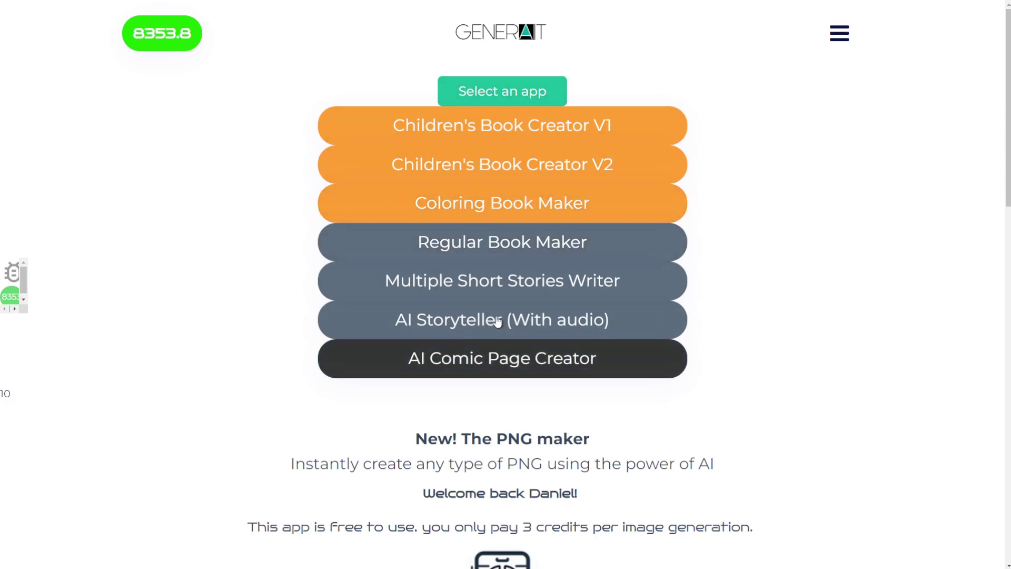